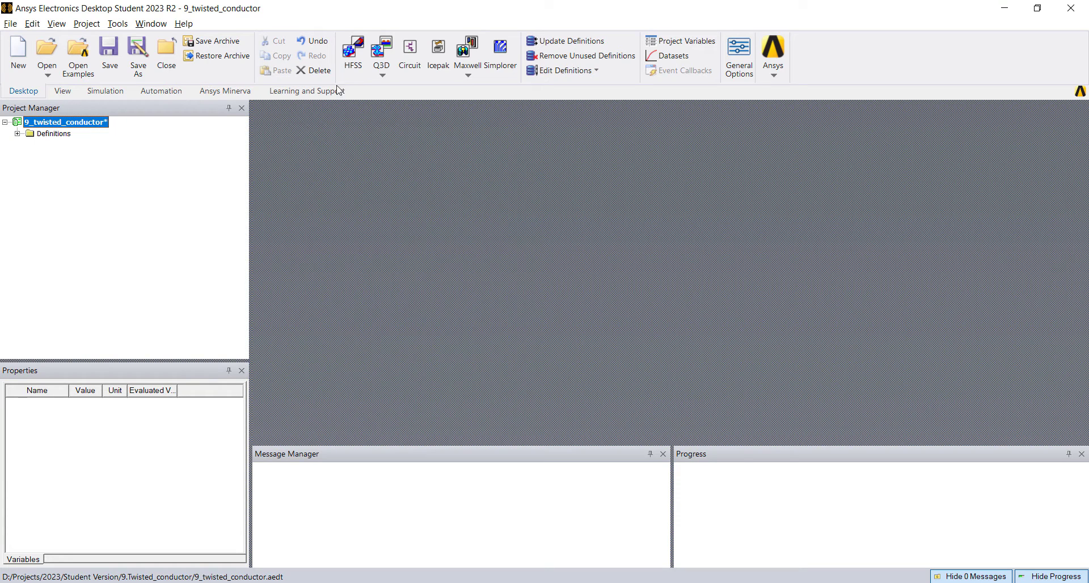
Step: Insert a new HFSS design and accept the HFSS solution type with terminal network analysis and a radiation auto-open region
click(353, 51)
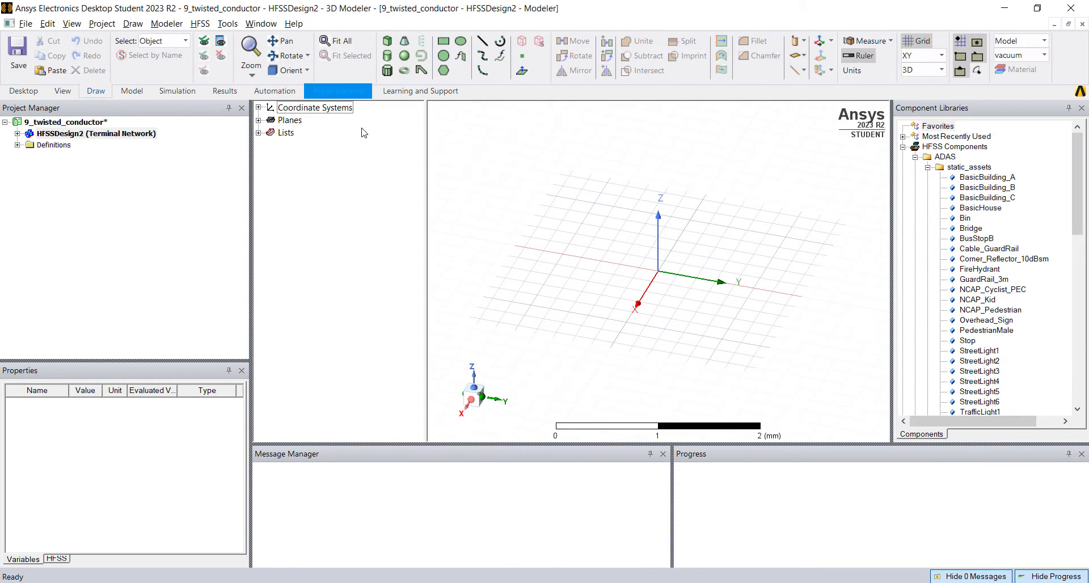
click(196, 25)
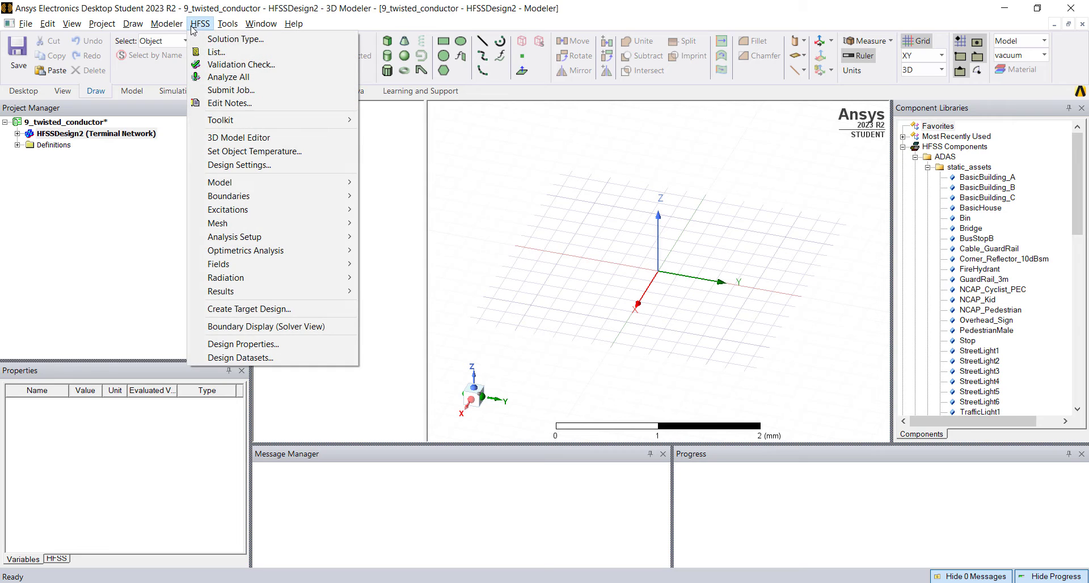
click(221, 39)
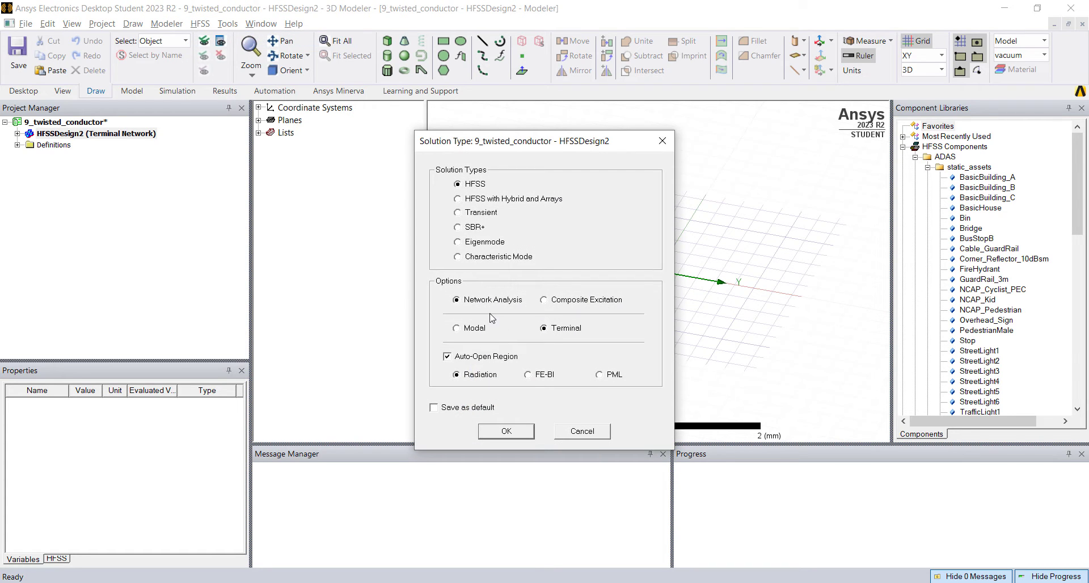
click(506, 431)
Step: Draw a circle in the XY plane centred on the Y axis at about 0.6 mm, with a radius of about 0.6 mm
alt+drag(577, 294, 482, 209)
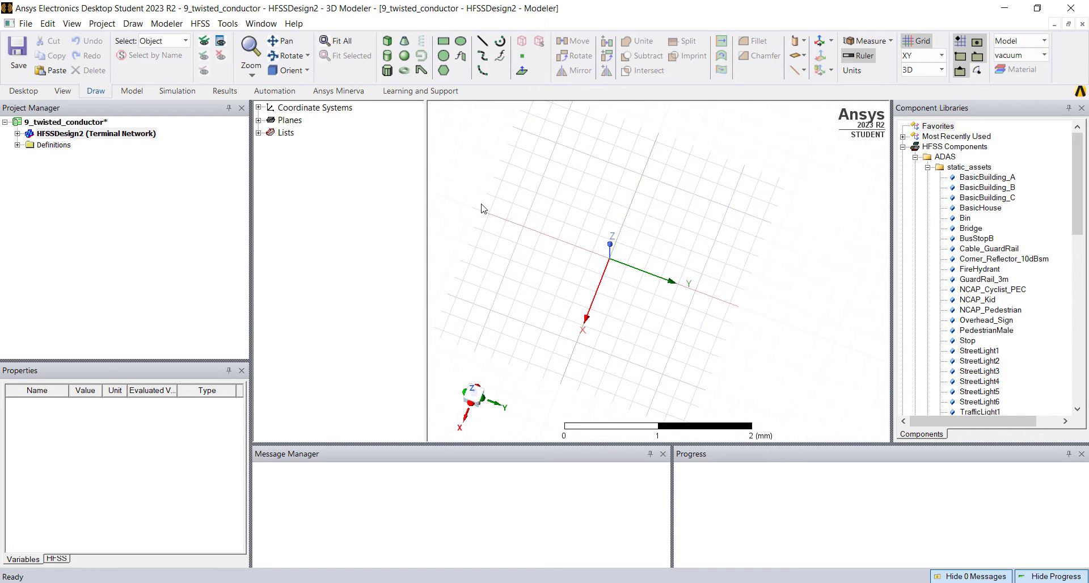
click(443, 63)
click(661, 278)
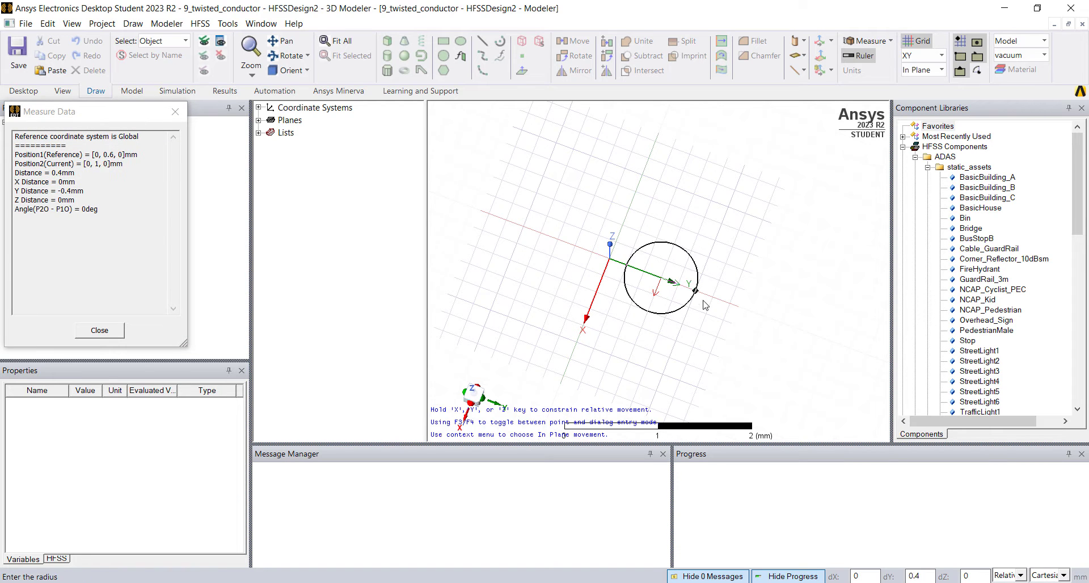
click(685, 287)
Step: Parameterize the circle's radius with a new variable named radius, set to 1 mm
click(349, 158)
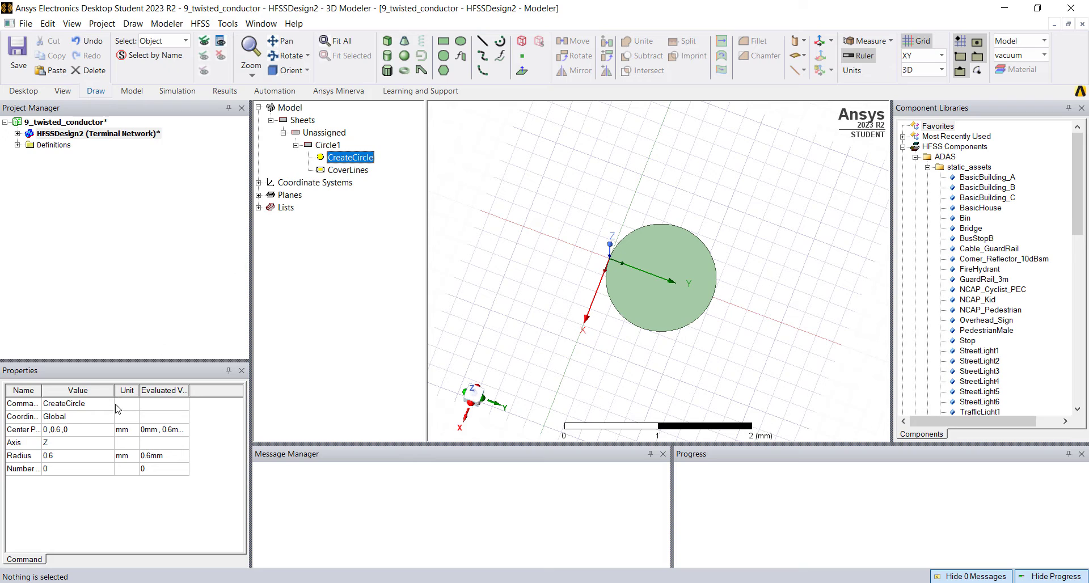
click(61, 456)
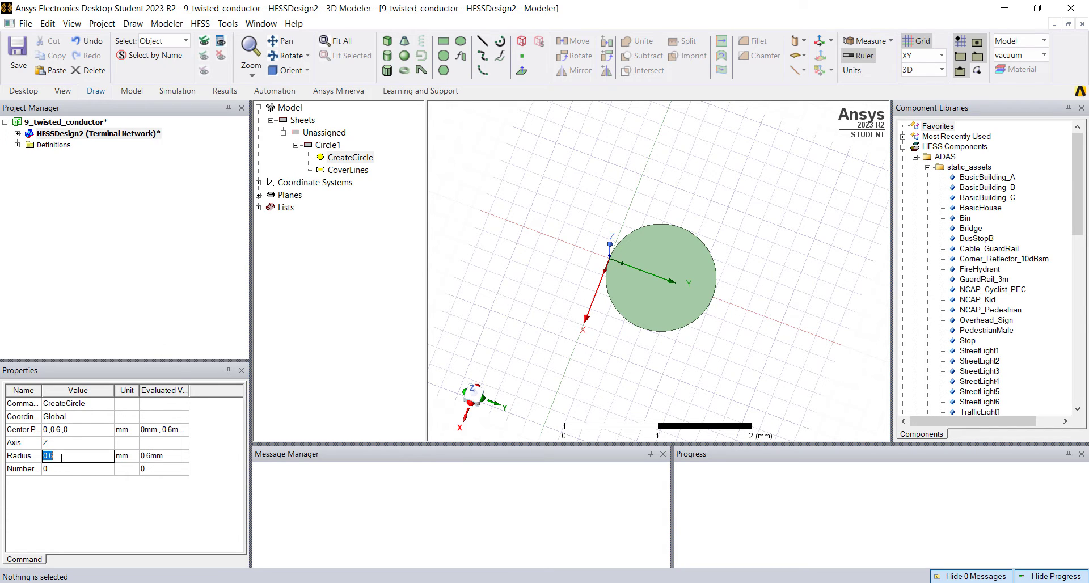
text(radius)
key(Return)
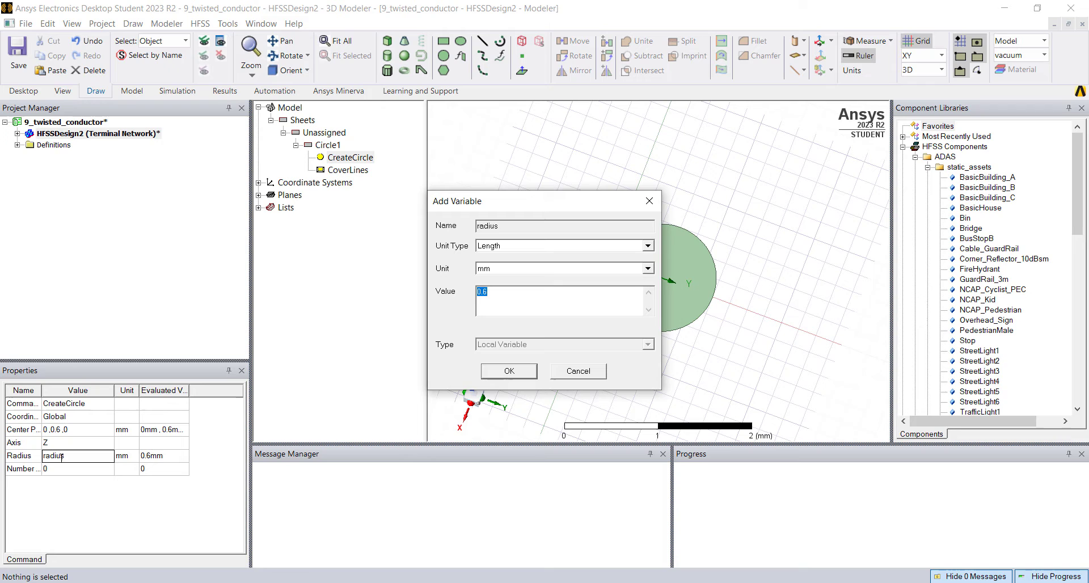
text(1mm)
key(Return)
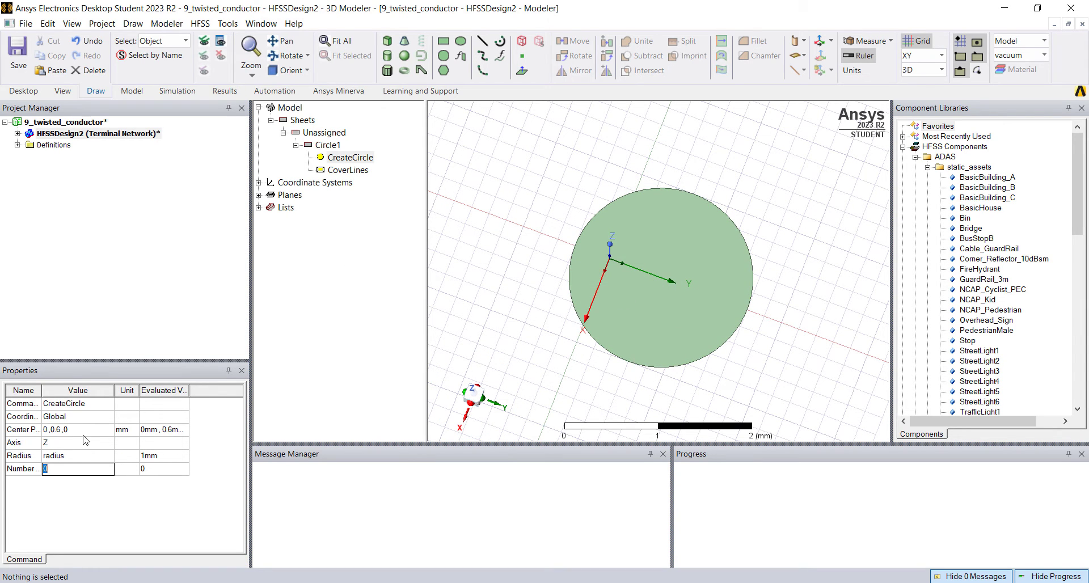
Step: Set the circle centre's Y coordinate to radius+separation, defining the new variable separation as 1 mm
click(61, 430)
double_click(59, 430)
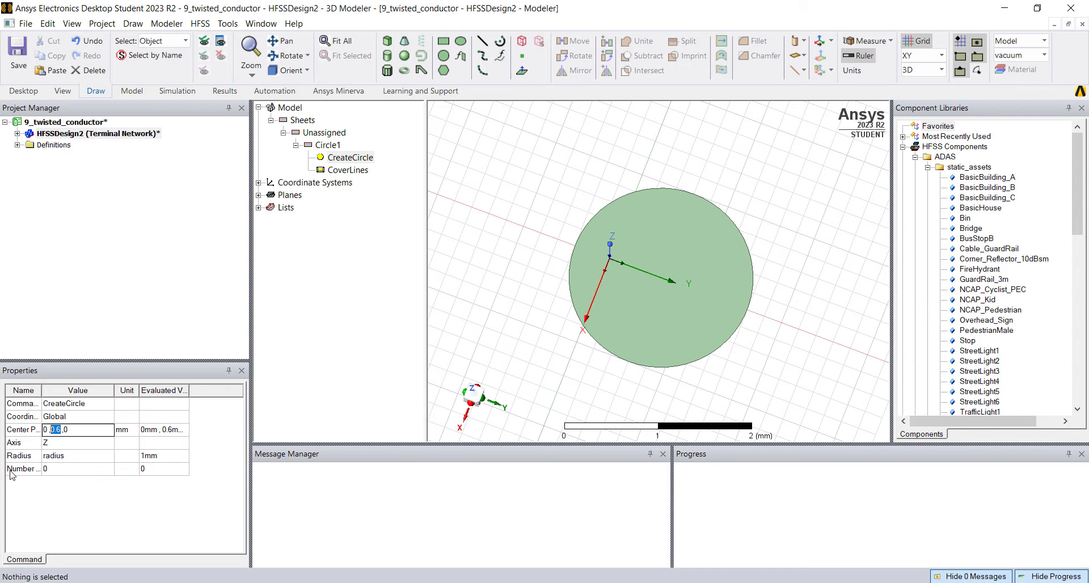
text(radiu)
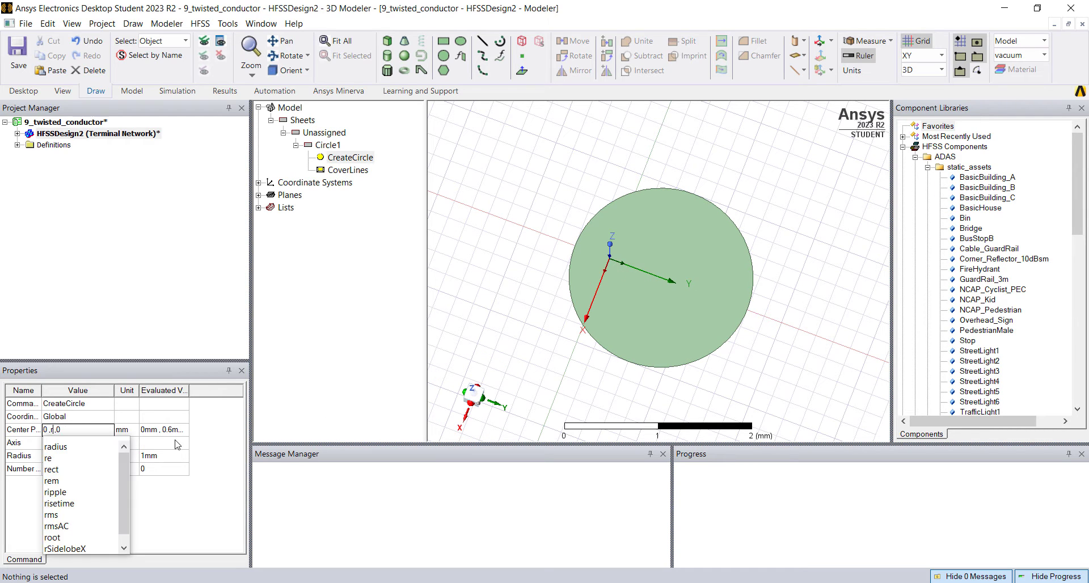
text(s+separation)
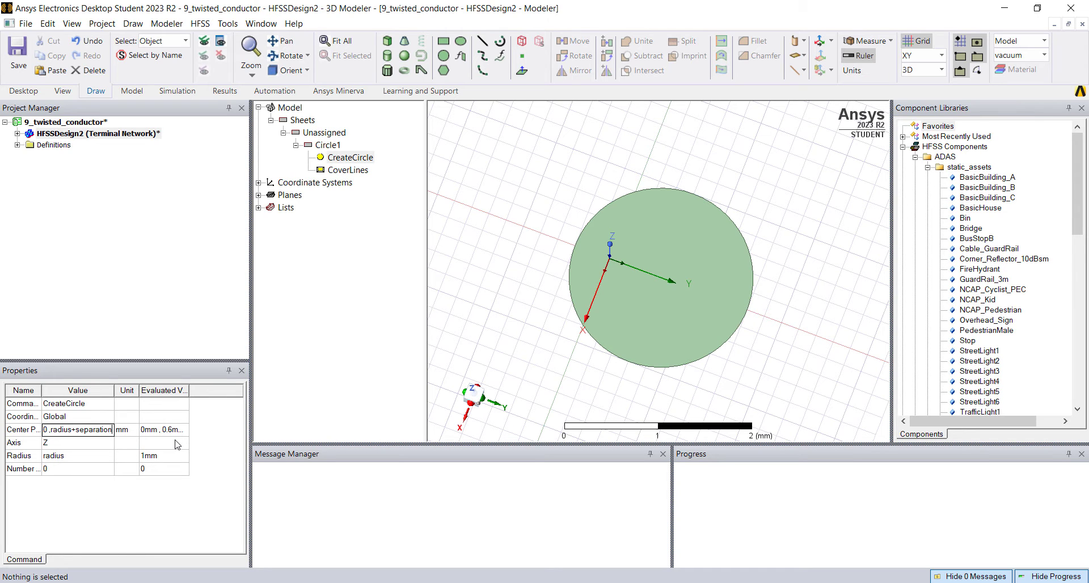
key(Return)
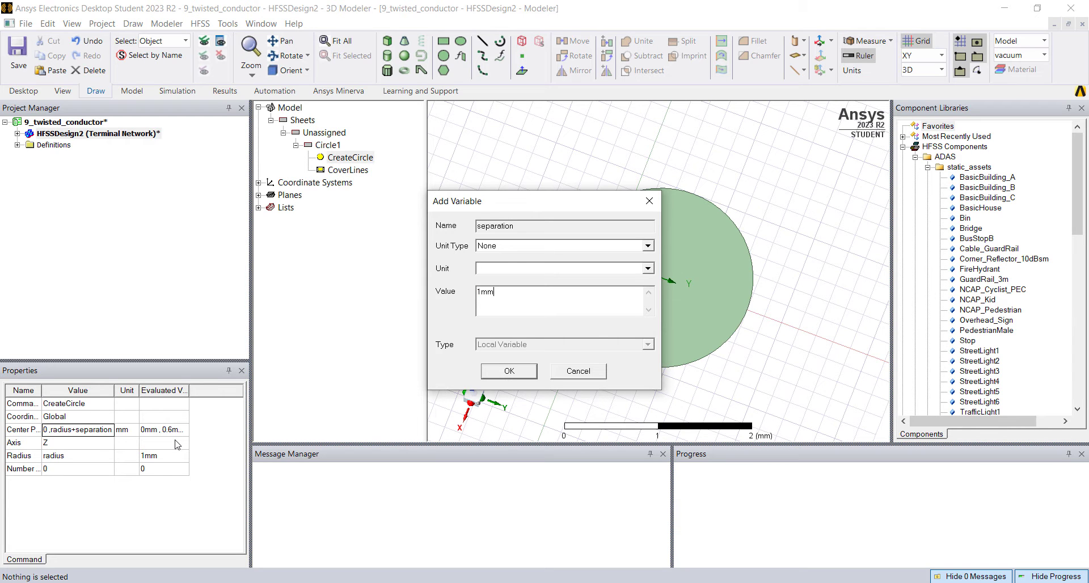
key(Return)
scroll(594, 230, down, 3)
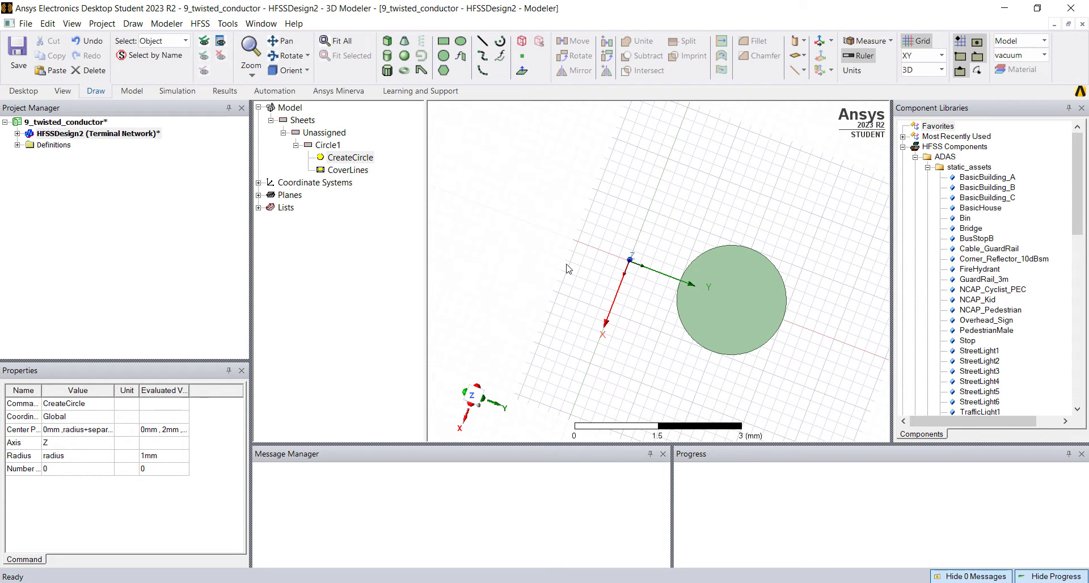
click(119, 139)
Step: Duplicate the circle around the Z axis at an angle of 180 degrees with a total number of 2
click(703, 293)
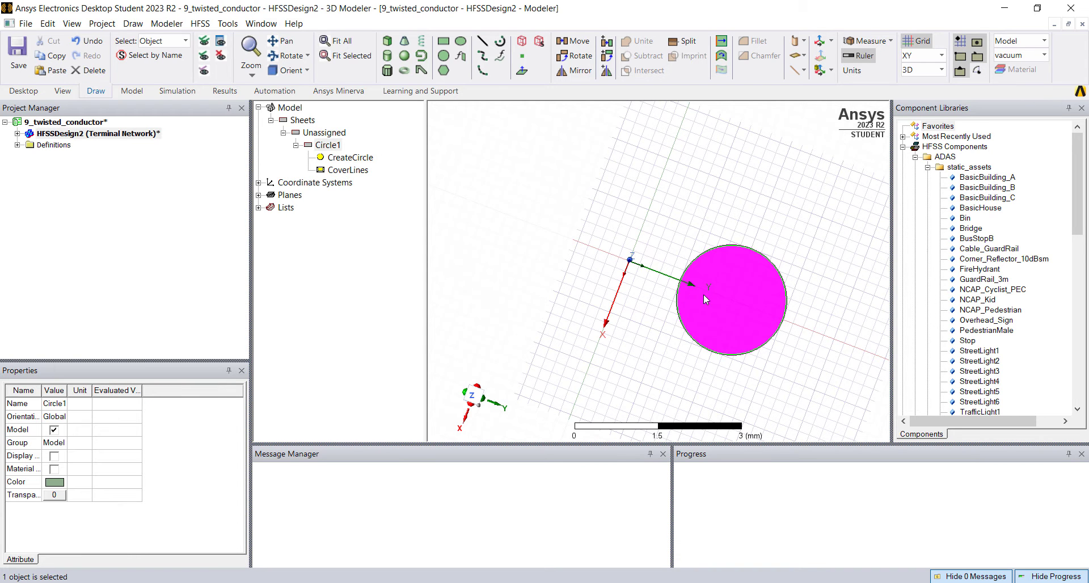
alt+drag(704, 300, 734, 270)
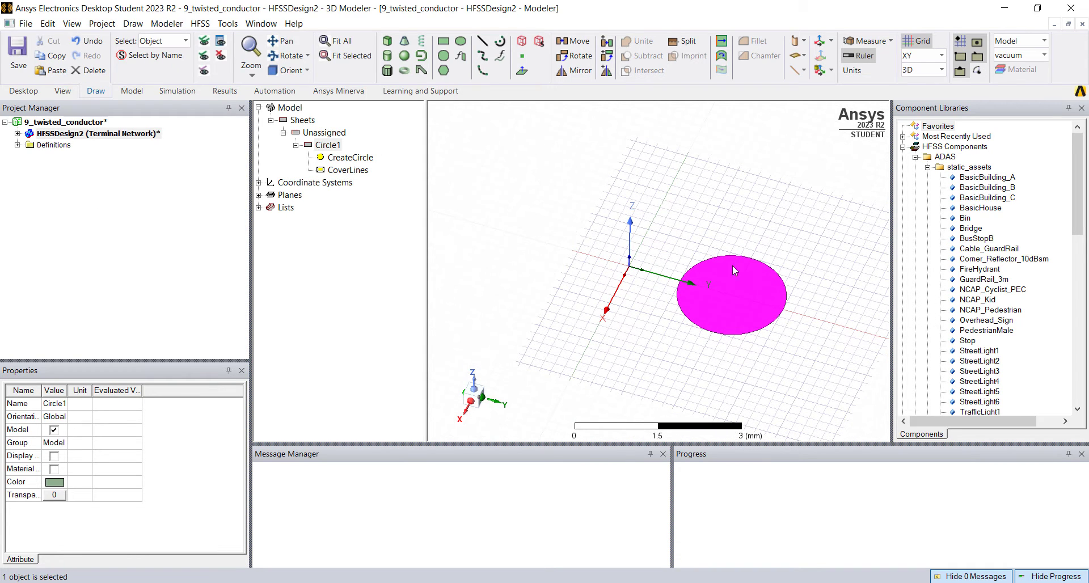
right_click(528, 243)
mouse_move(652, 306)
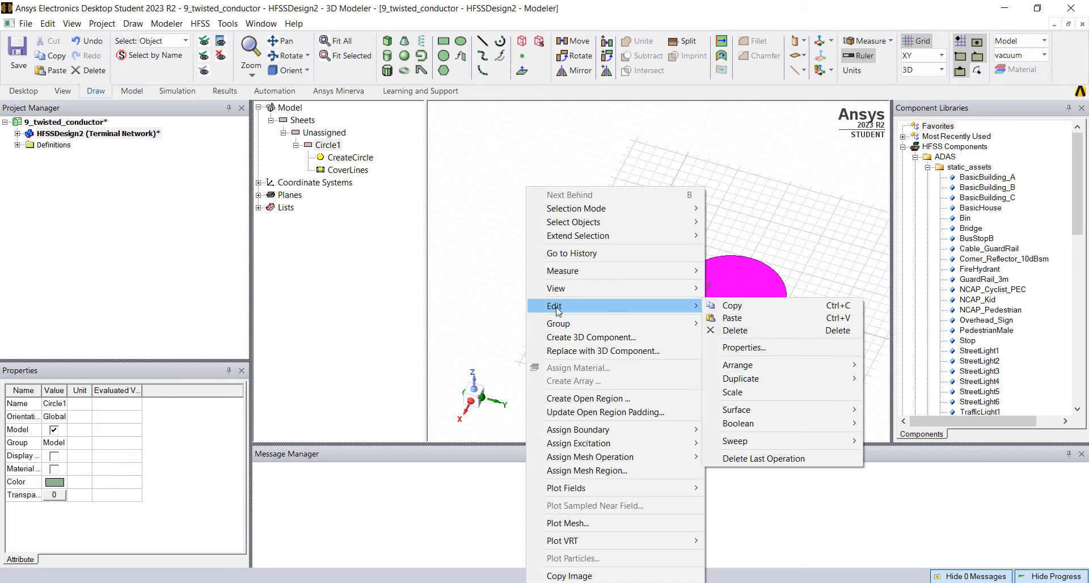
mouse_move(782, 379)
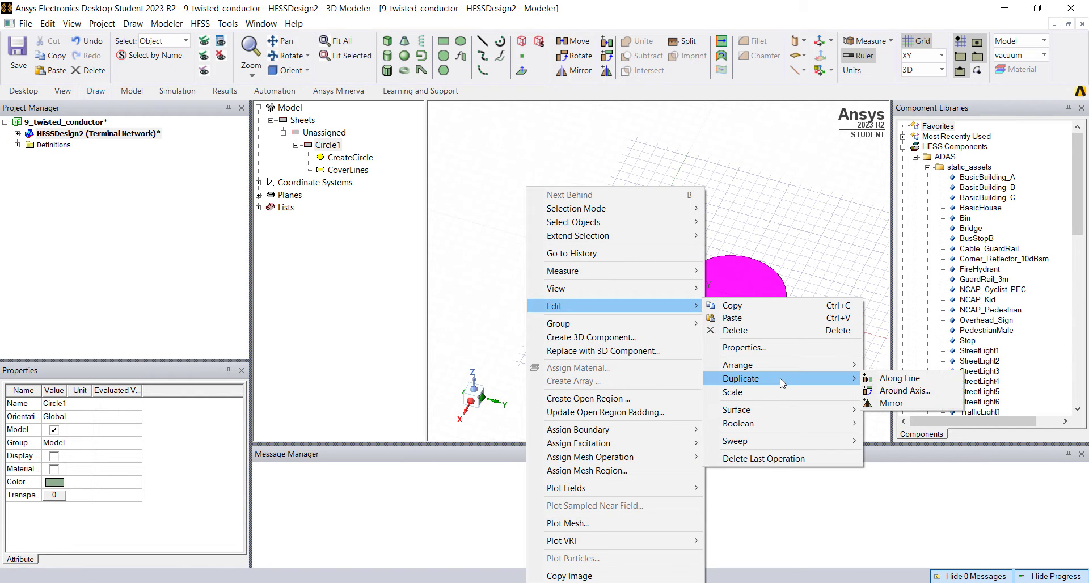
click(910, 392)
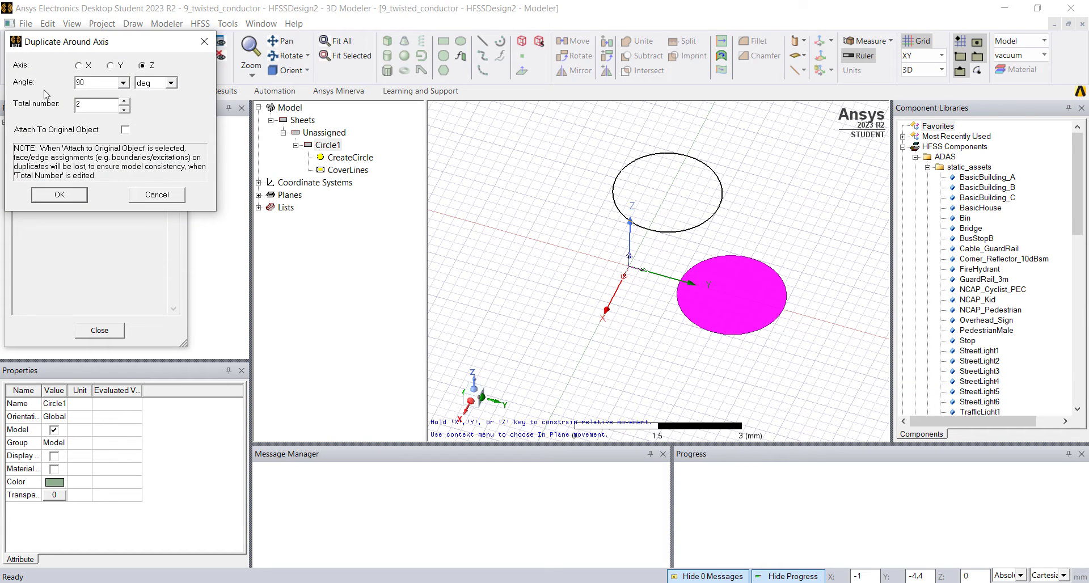
click(124, 102)
click(124, 102)
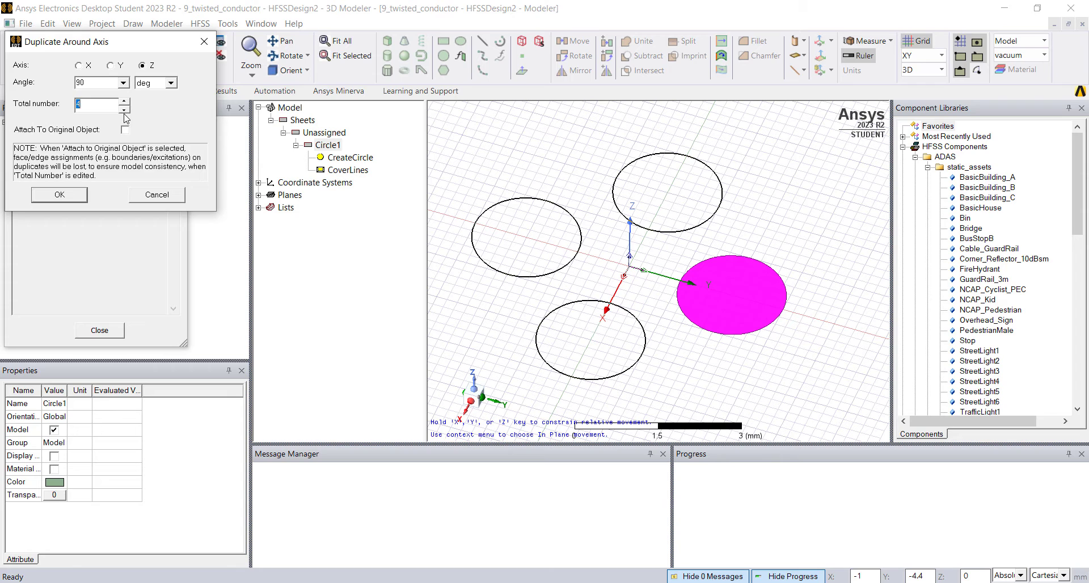
click(124, 109)
click(124, 110)
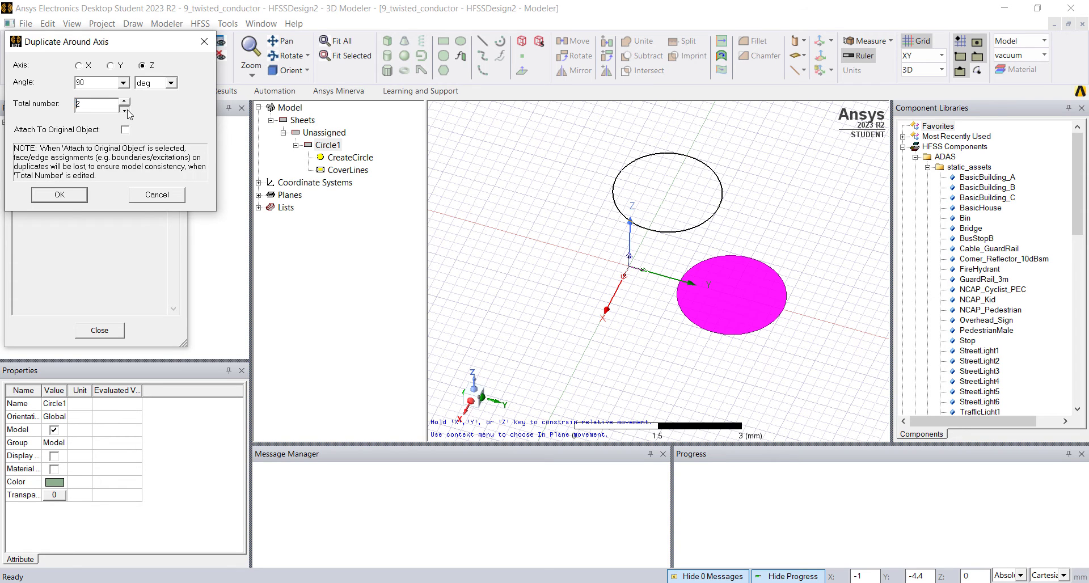
click(106, 85)
key(Tab)
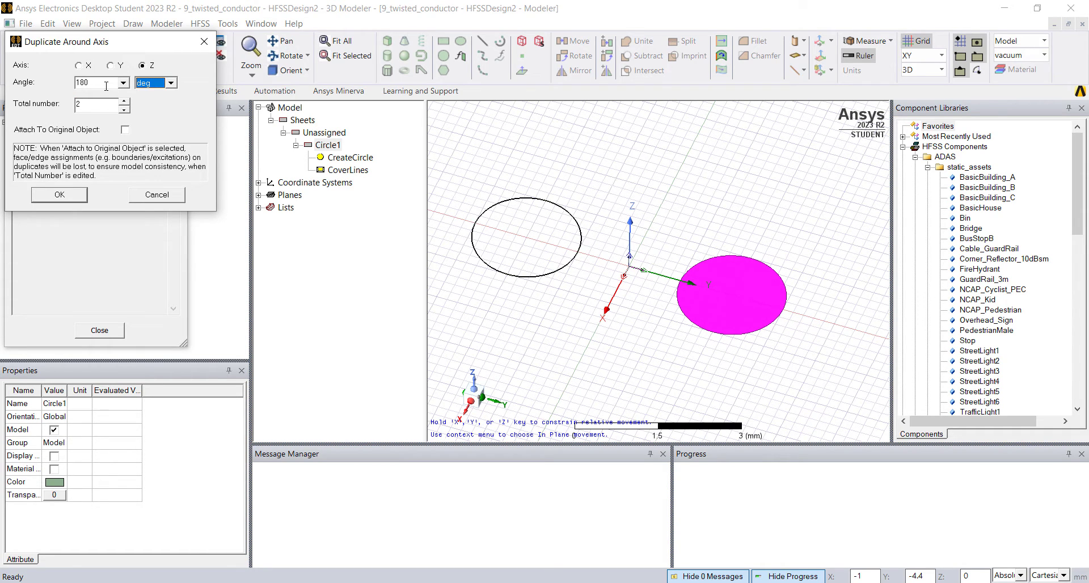
click(59, 195)
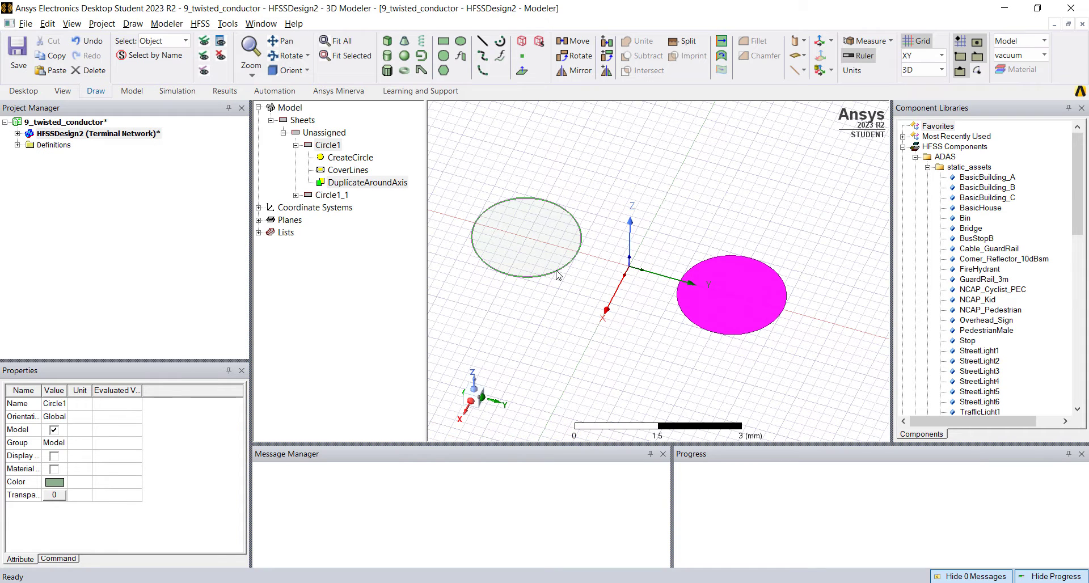
alt+drag(494, 272, 558, 319)
click(542, 287)
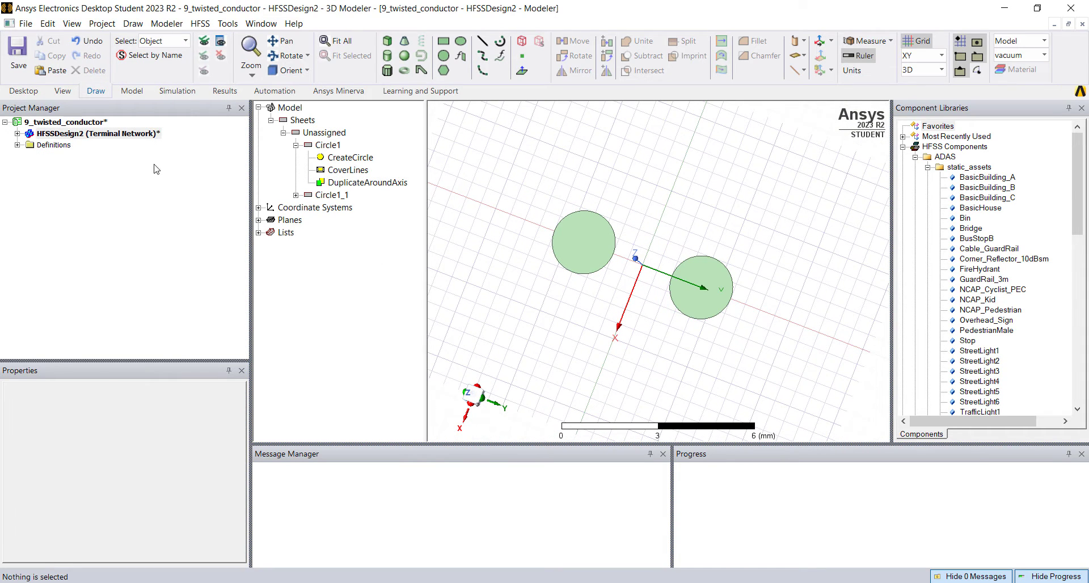
Step: Try a value of 2 mm for the radius design variable, then undo the change
click(137, 133)
click(83, 405)
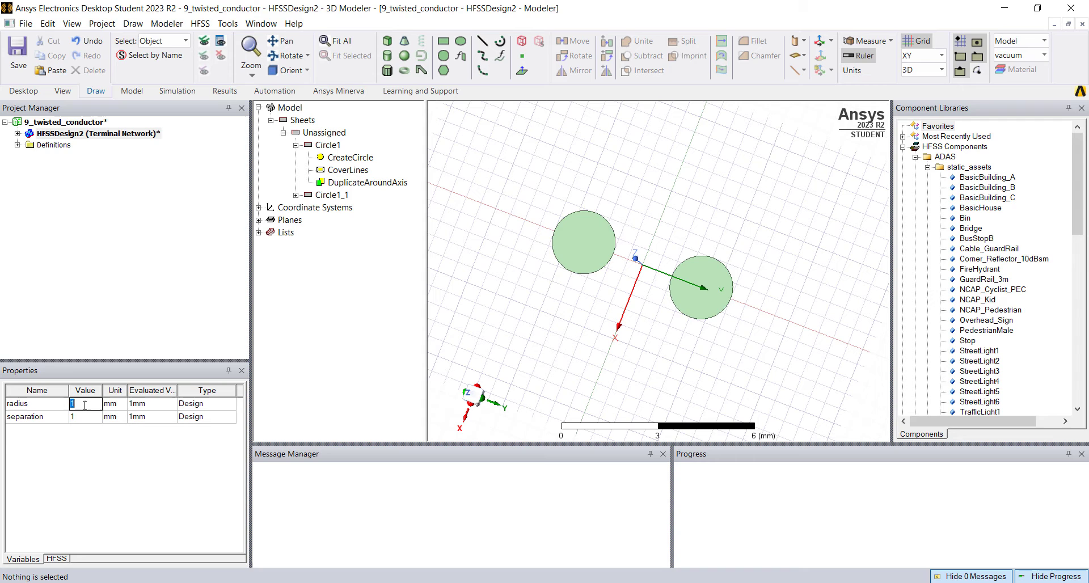
text(2)
key(Tab)
click(594, 357)
key(ctrl+z)
Step: Draw a straight line from the origin along the negative Z axis, about 8 mm long
middle_drag(590, 320, 524, 351)
scroll(561, 311, down, 3)
middle_drag(593, 312, 579, 316)
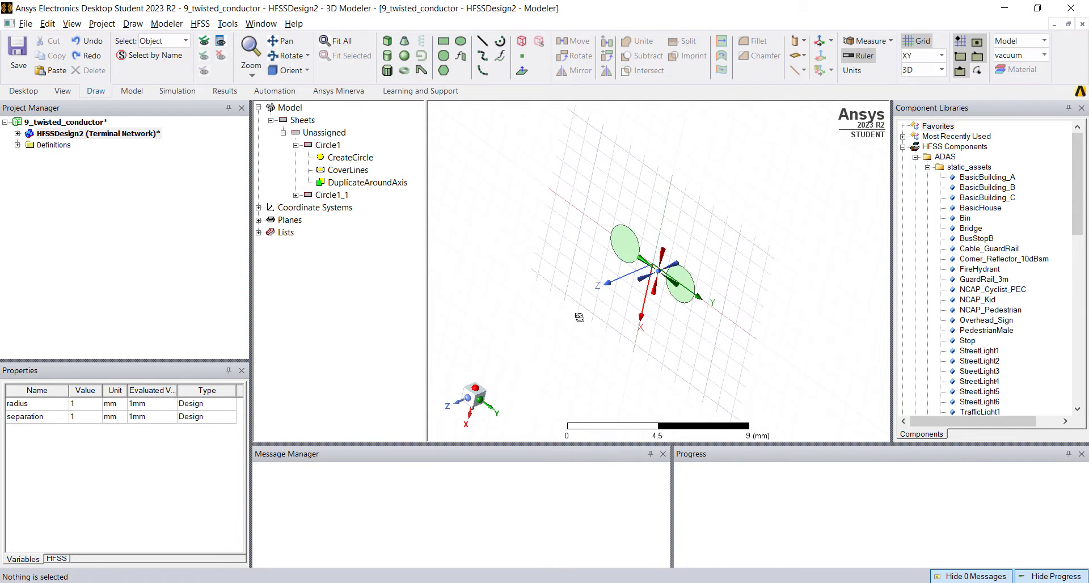
shift+drag(603, 305, 576, 338)
scroll(582, 292, up, 1)
alt+drag(582, 292, 555, 298)
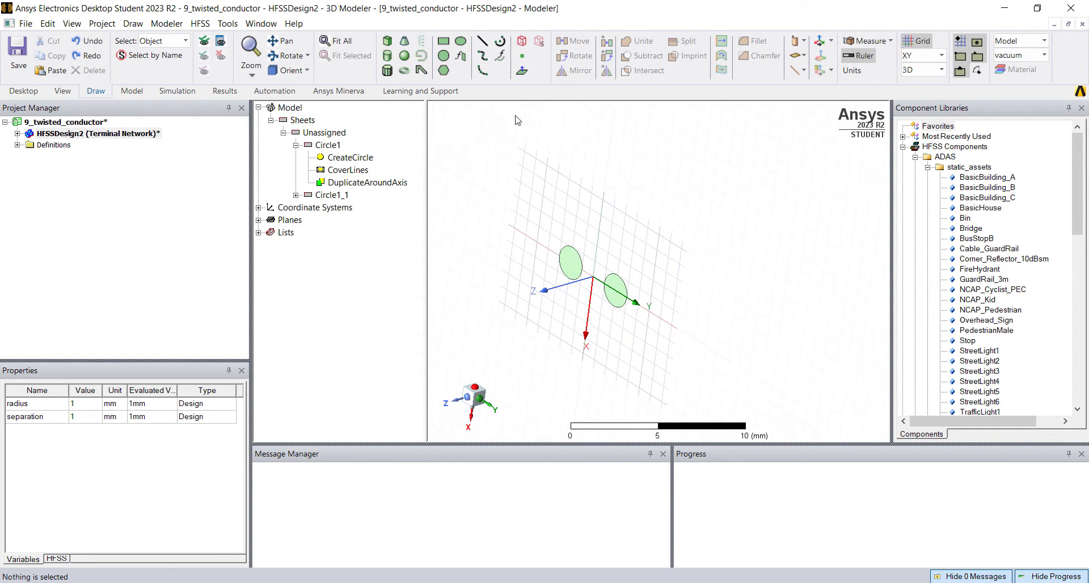
click(481, 43)
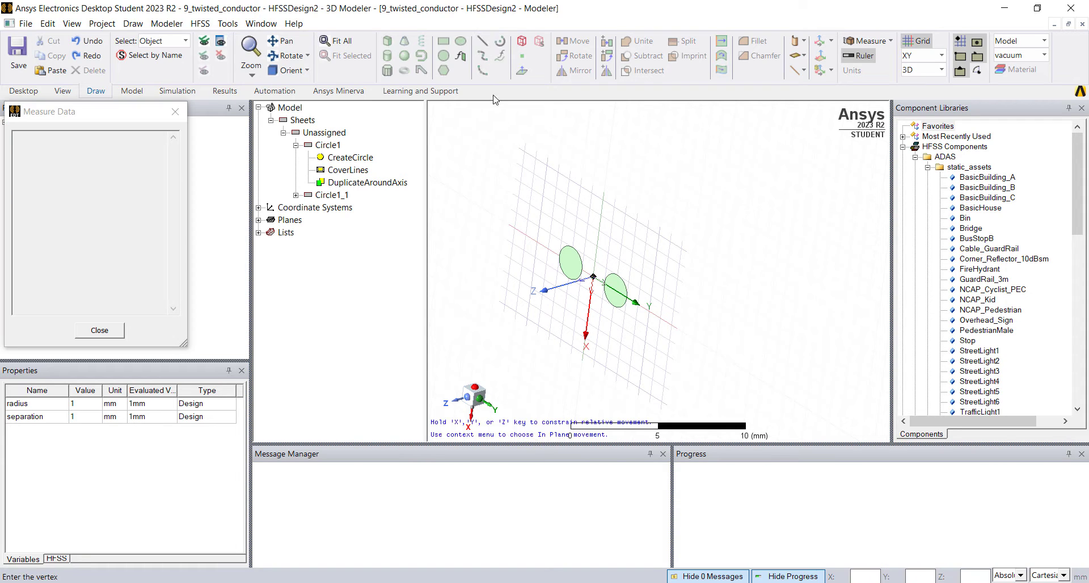
click(593, 278)
key(z)
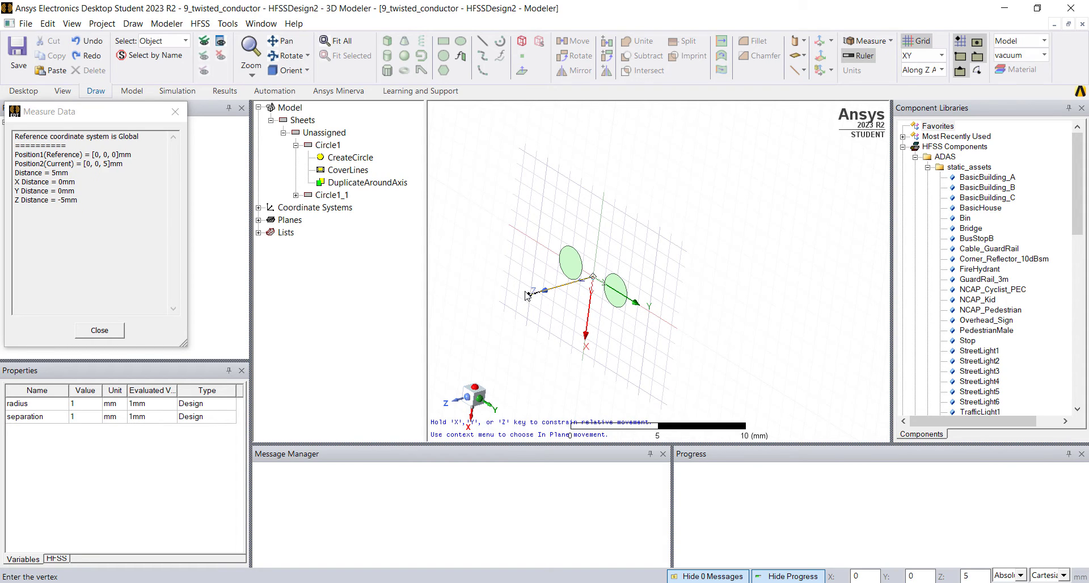
double_click(723, 268)
Step: Set the Z coordinate of the line's end point to a new variable named length, with a value of 20 mm
middle_drag(591, 283, 386, 257)
click(295, 233)
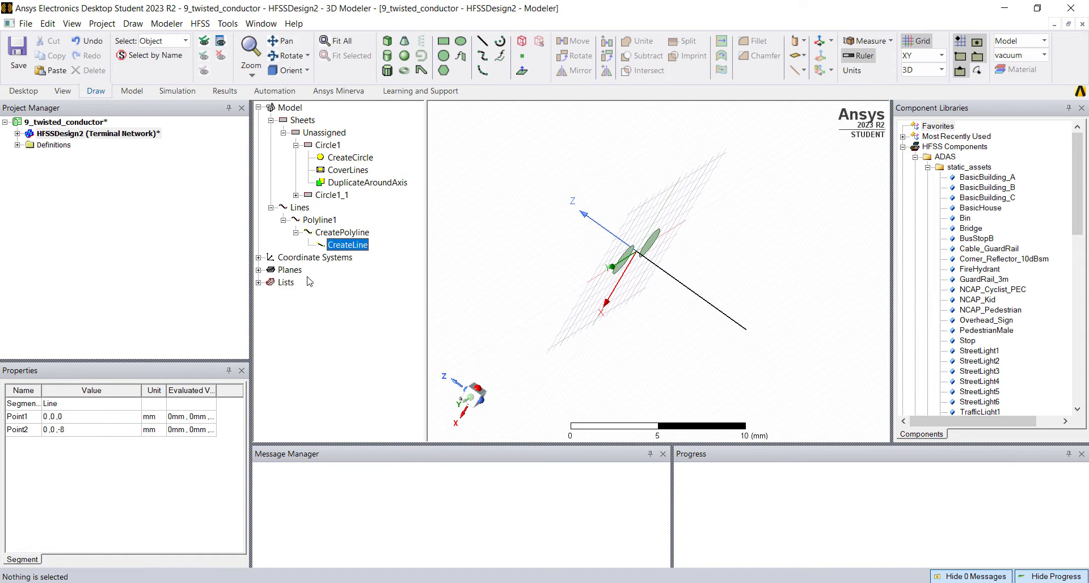
click(66, 431)
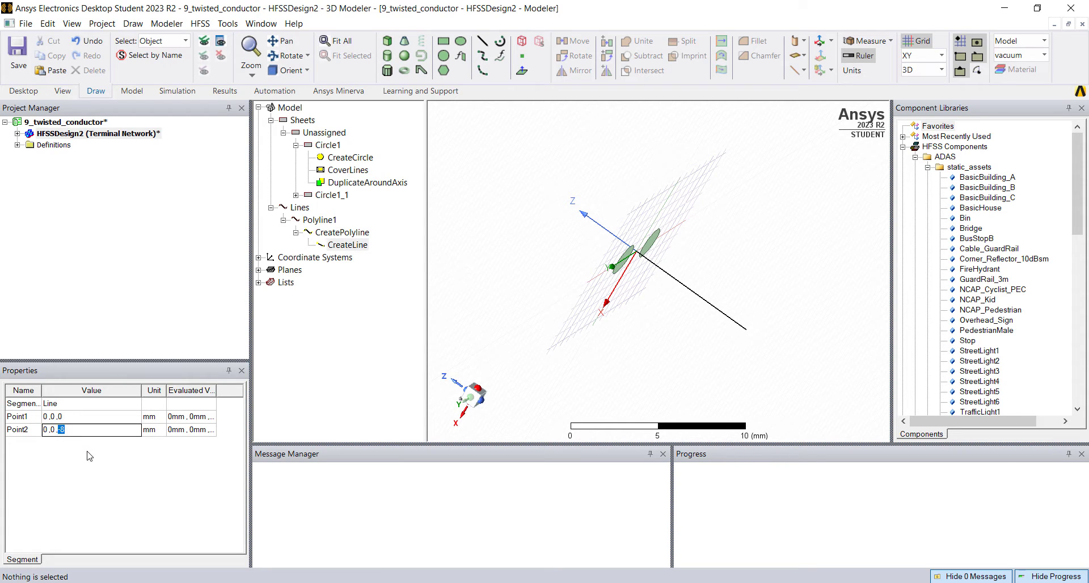
text(length)
key(Return)
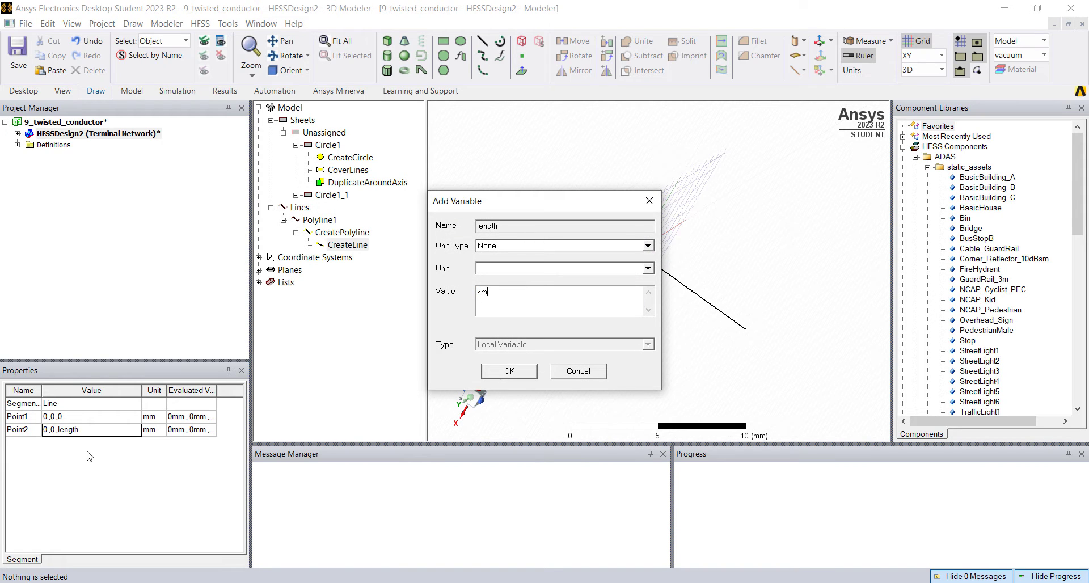
key(Return)
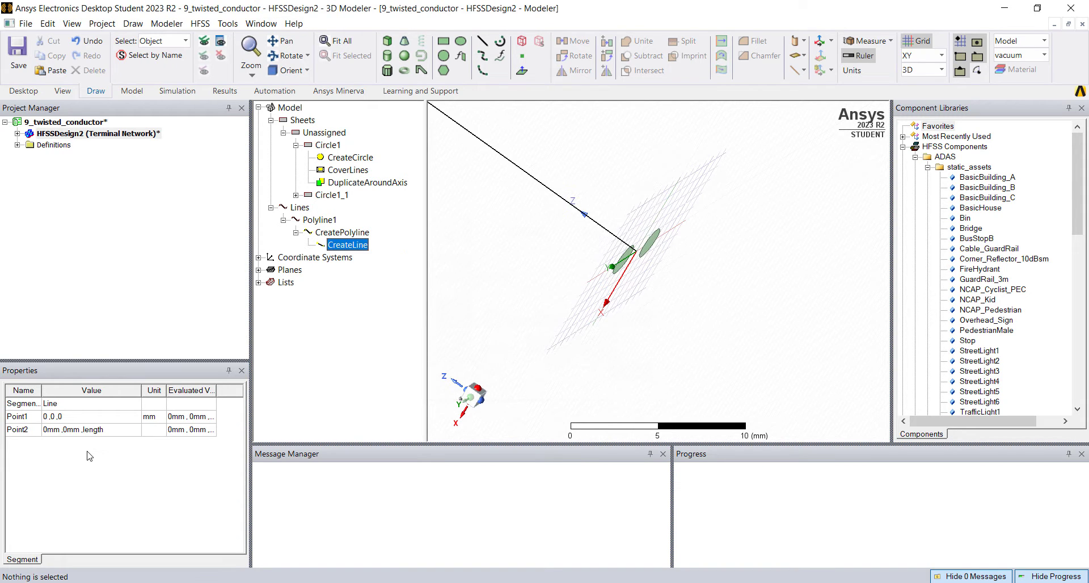
alt+shift+drag(518, 229, 513, 295)
click(62, 136)
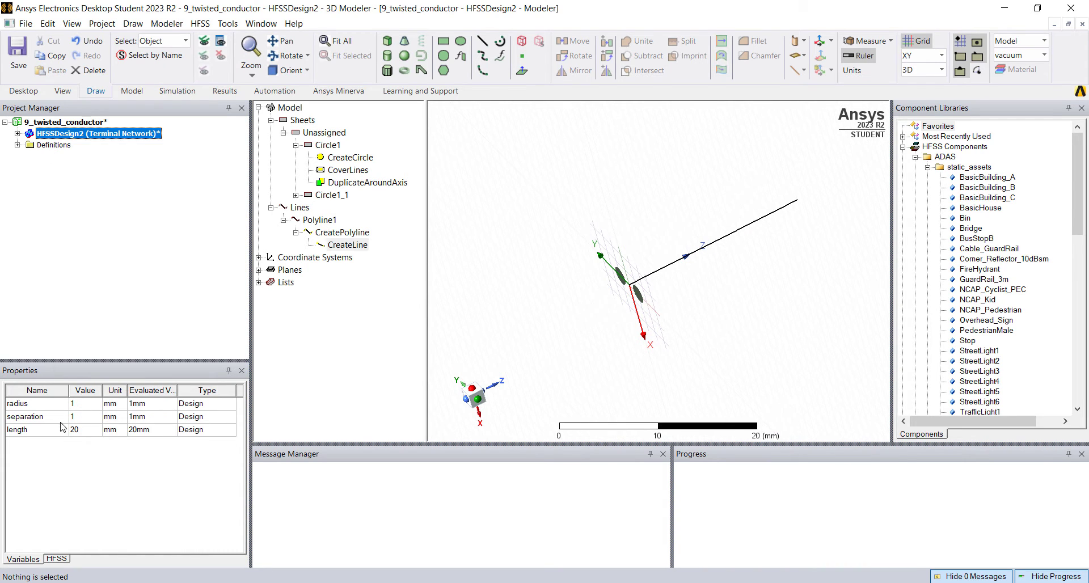
alt+drag(567, 327, 598, 297)
scroll(598, 297, up, 4)
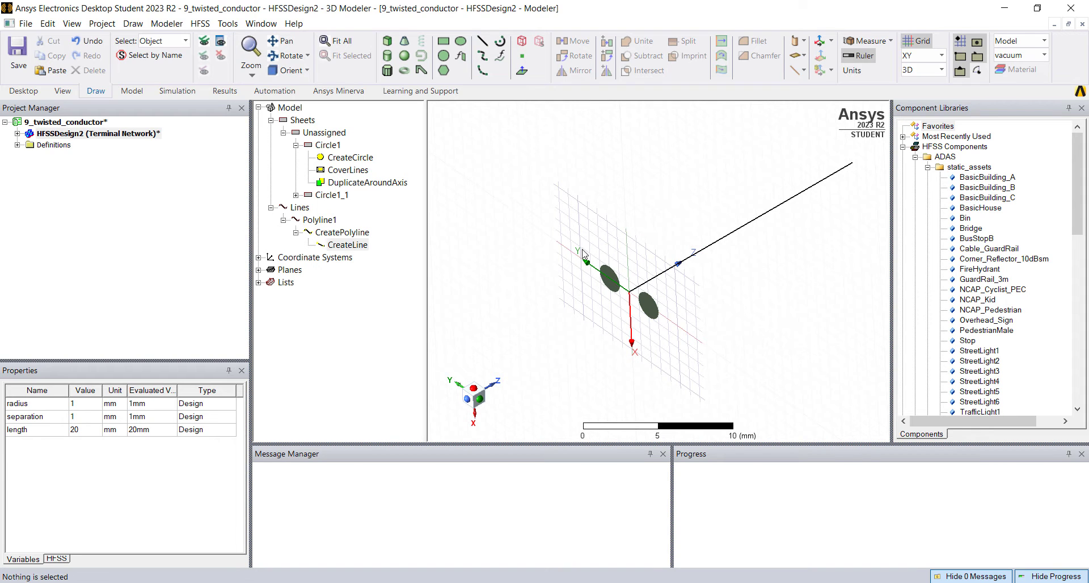
Step: Sweep both circles along the line, with the twist angle set to a new variable named twist with a value of 360 deg
drag(740, 375, 625, 243)
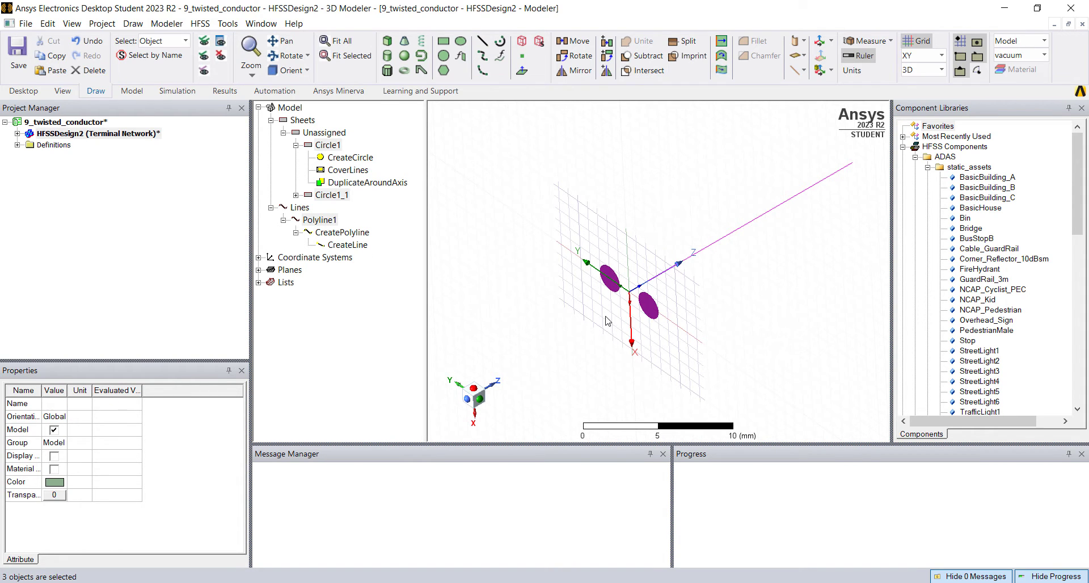
click(681, 352)
drag(726, 363, 556, 214)
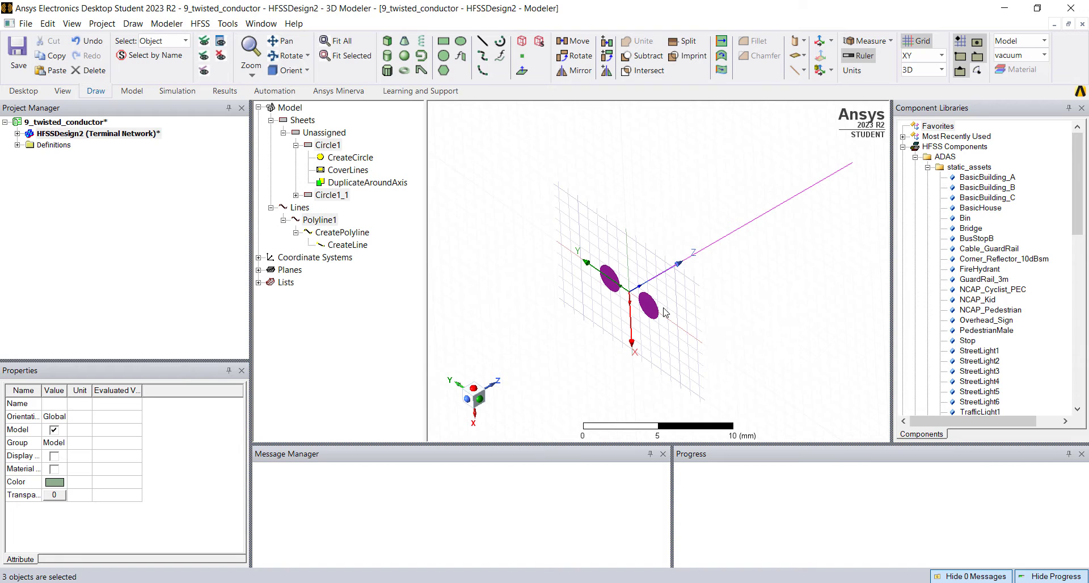
right_click(470, 192)
mouse_move(539, 309)
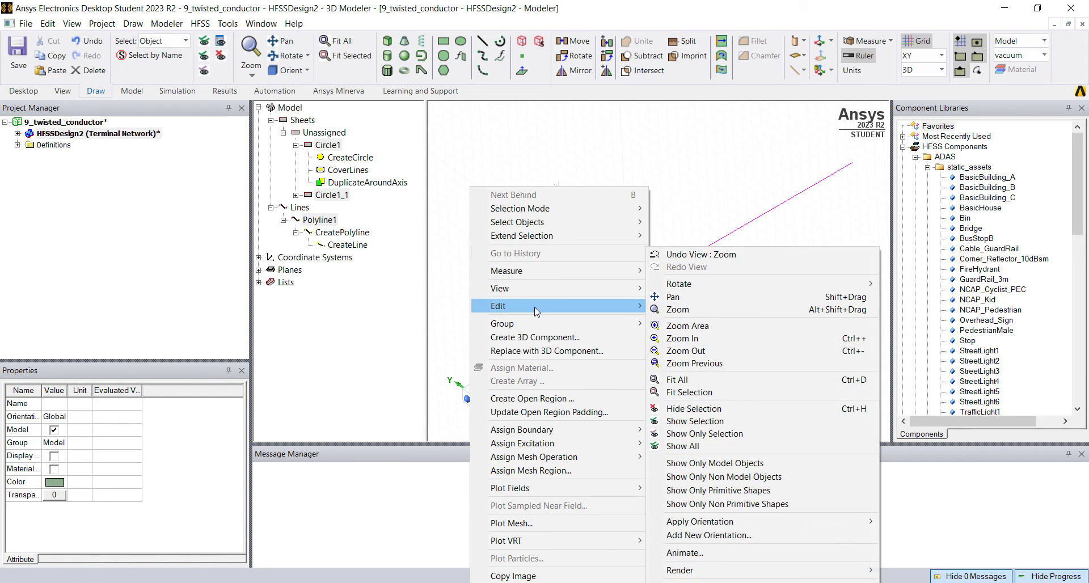
mouse_move(706, 441)
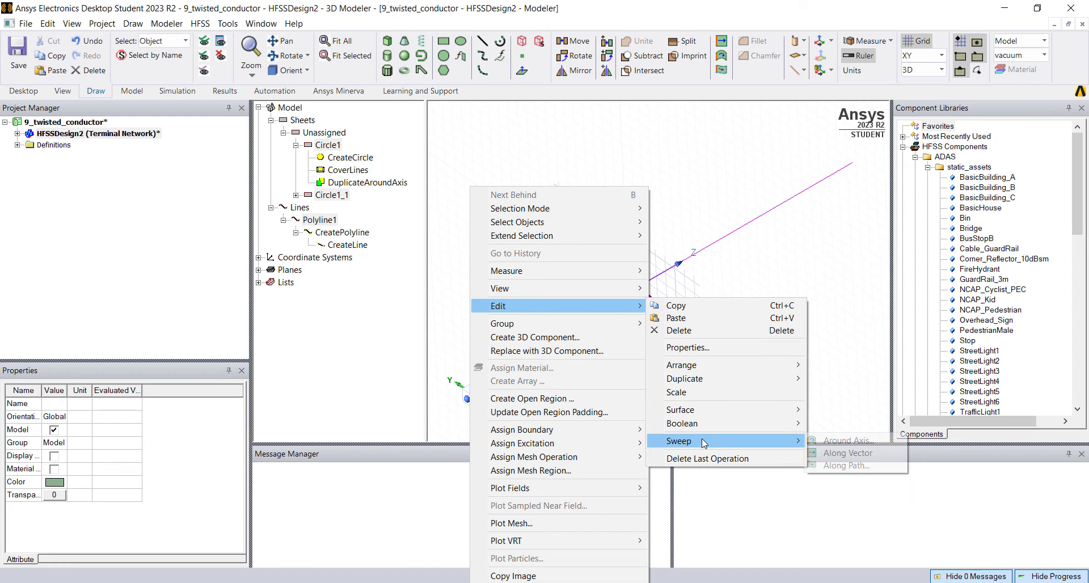
click(849, 466)
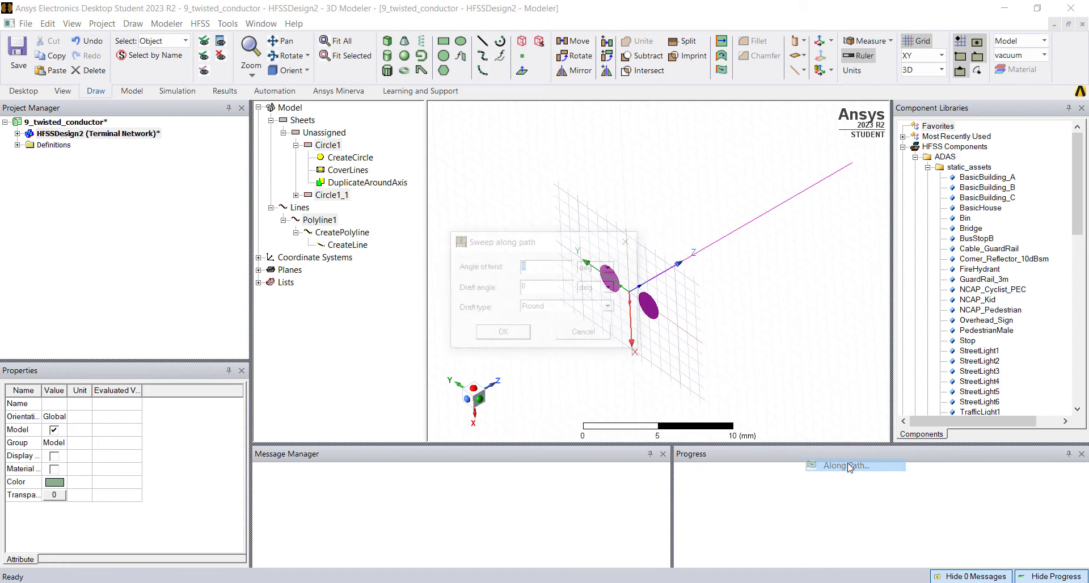
drag(543, 237, 464, 199)
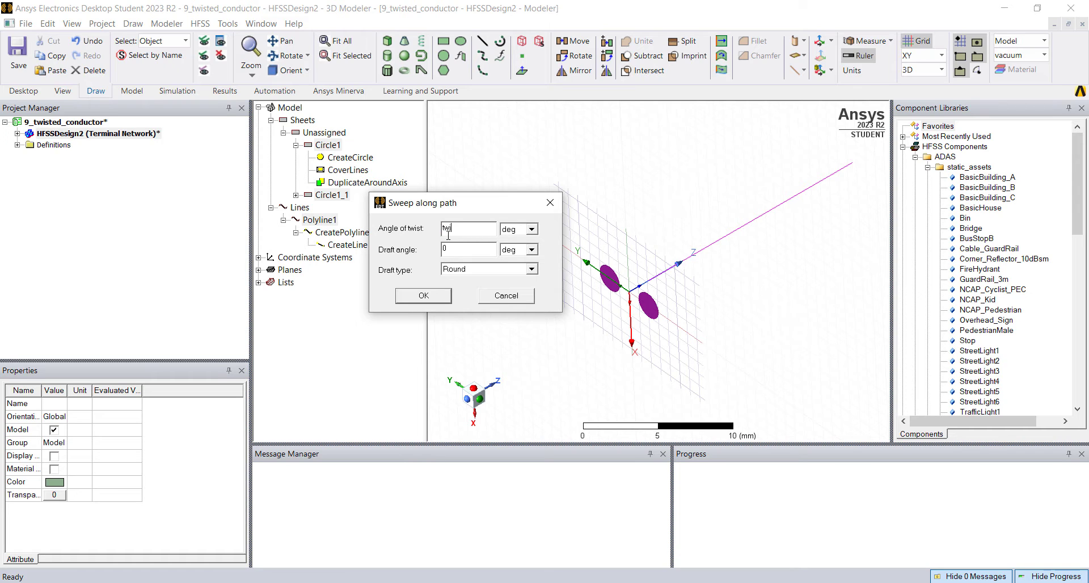
key(Tab)
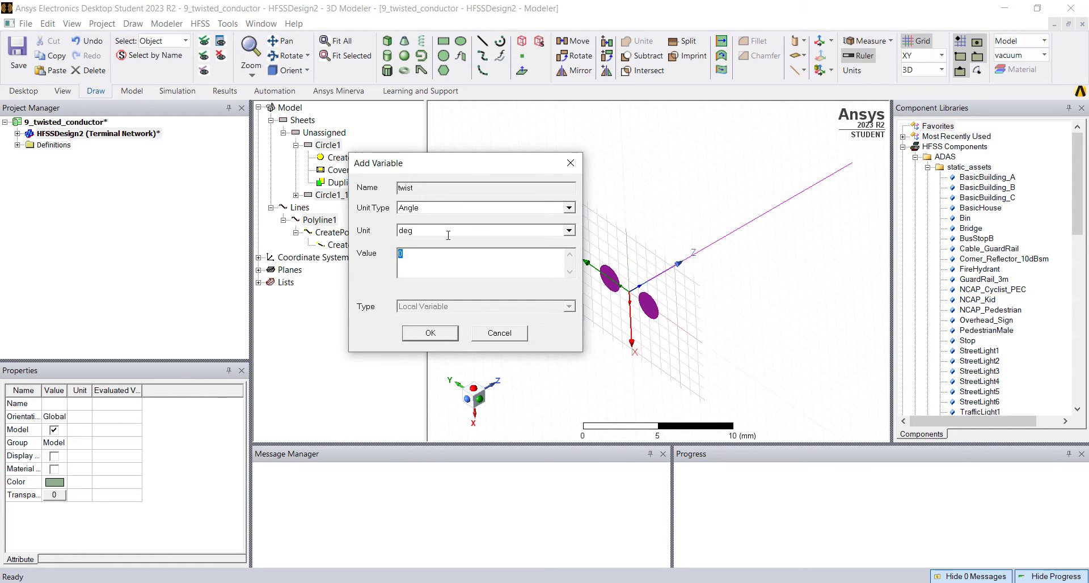
key(Return)
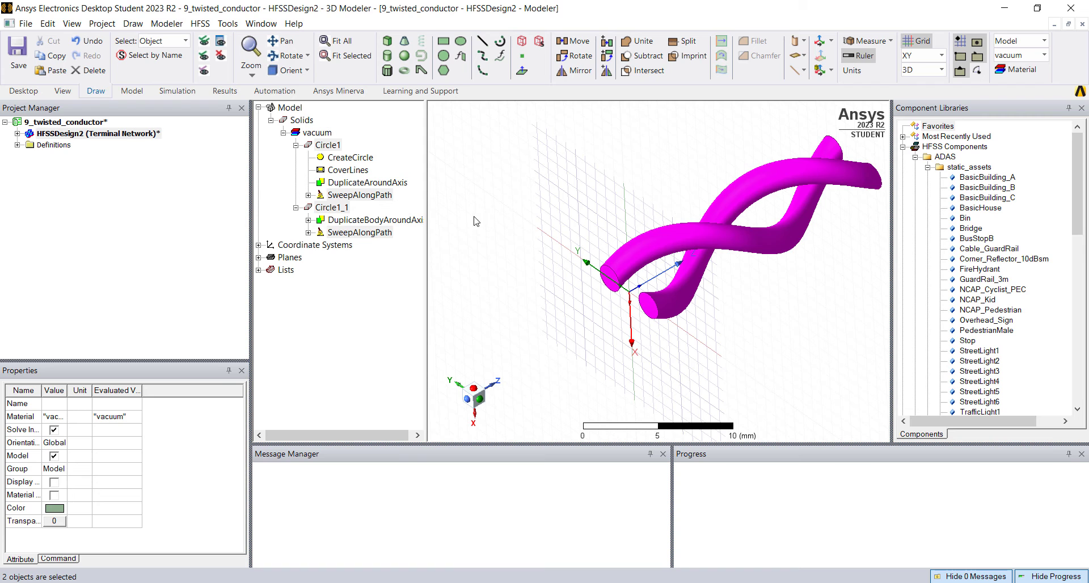
Step: Assign the copper material to both twisted conductor solids
alt+drag(567, 258, 539, 262)
scroll(594, 286, down, 1)
scroll(579, 289, up, 1)
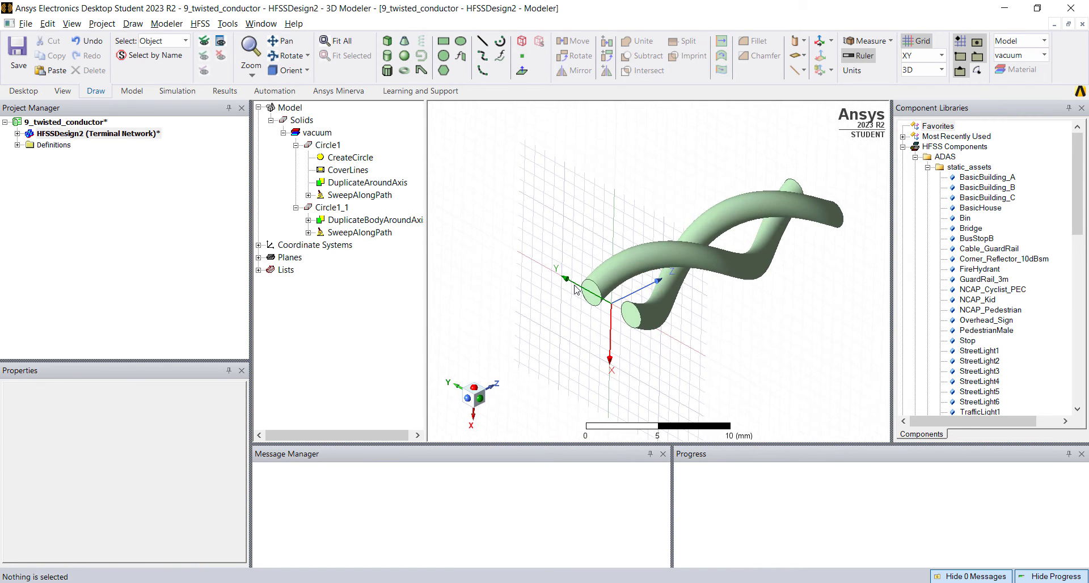
click(335, 207)
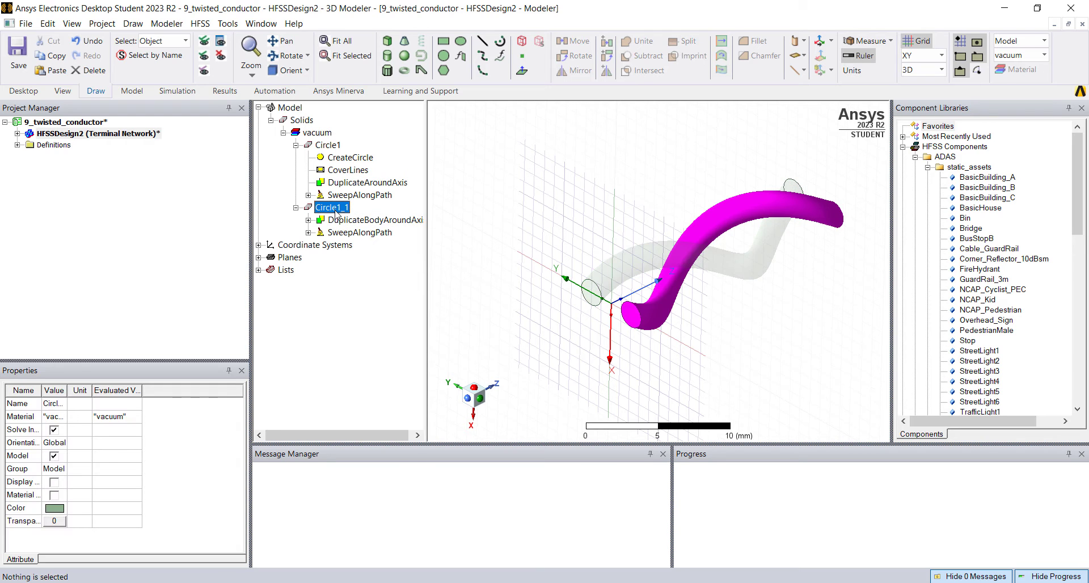
ctrl+click(329, 146)
right_click(329, 146)
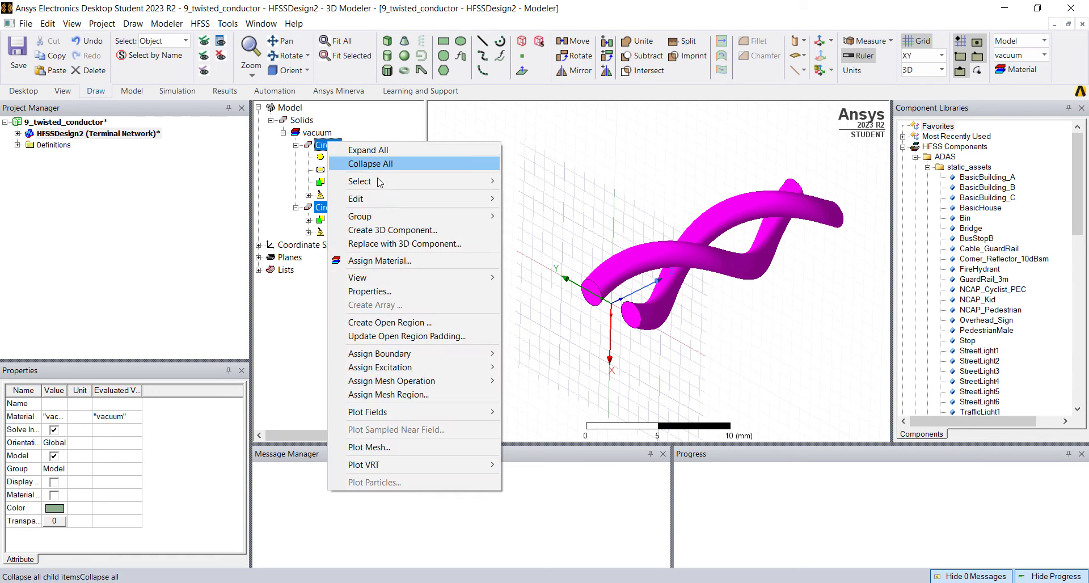
click(414, 261)
text(c)
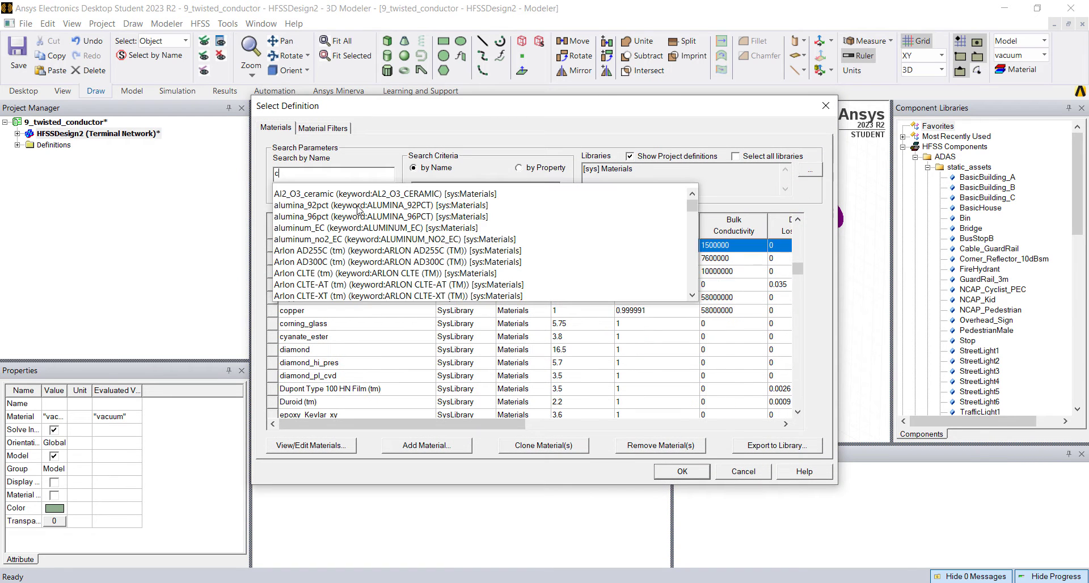
text(opp)
click(334, 205)
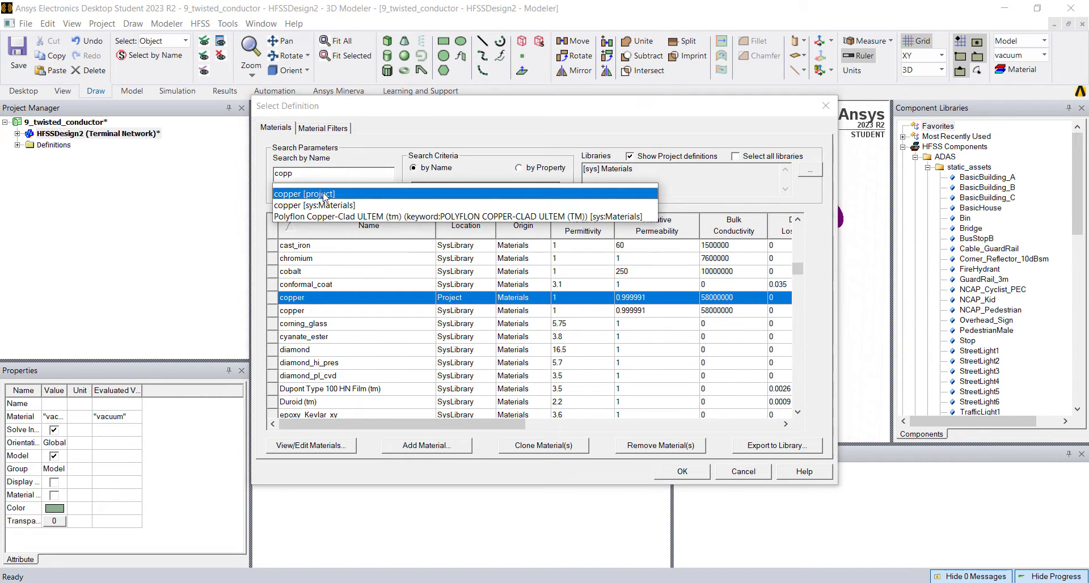
click(694, 474)
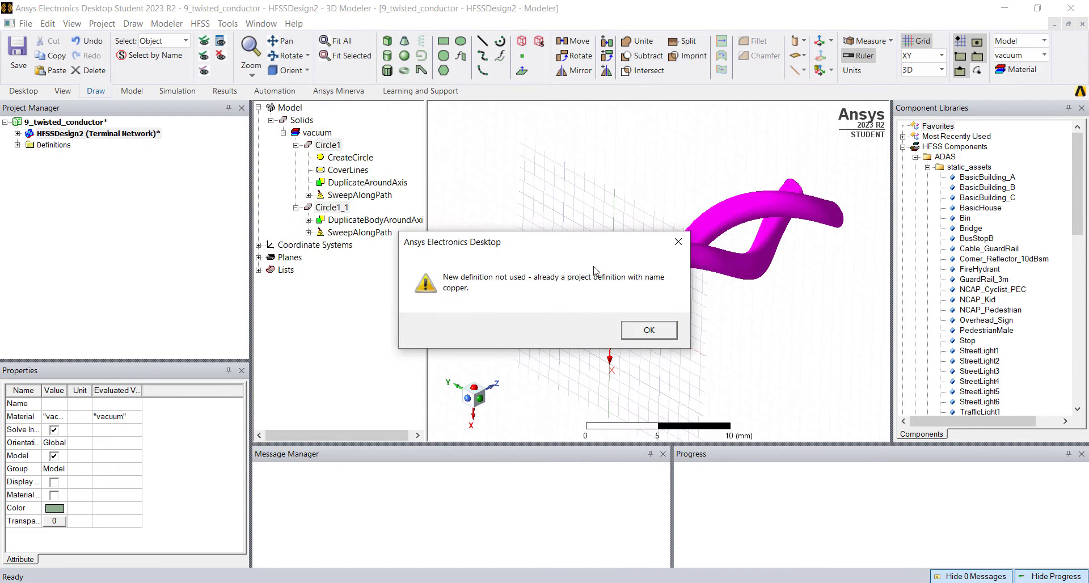
click(635, 329)
click(468, 239)
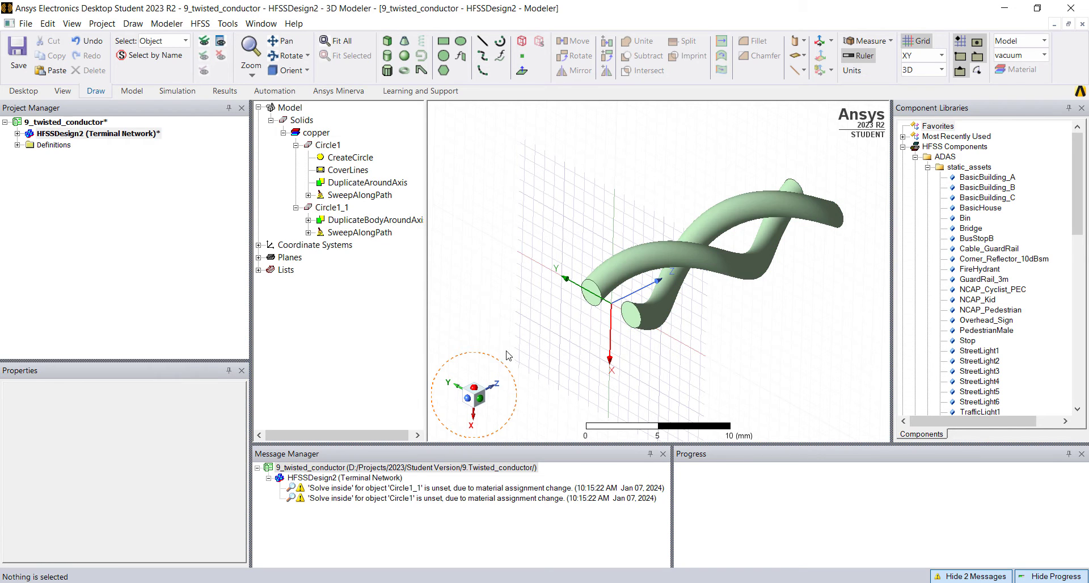
Step: Set the length design variable to 30 mm
middle_drag(545, 270, 519, 283)
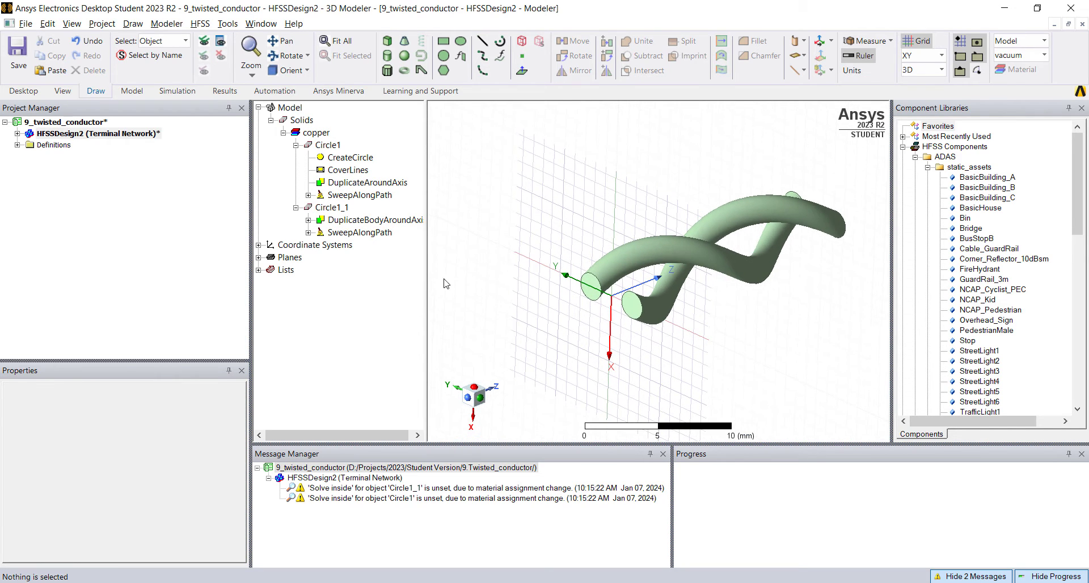
click(144, 136)
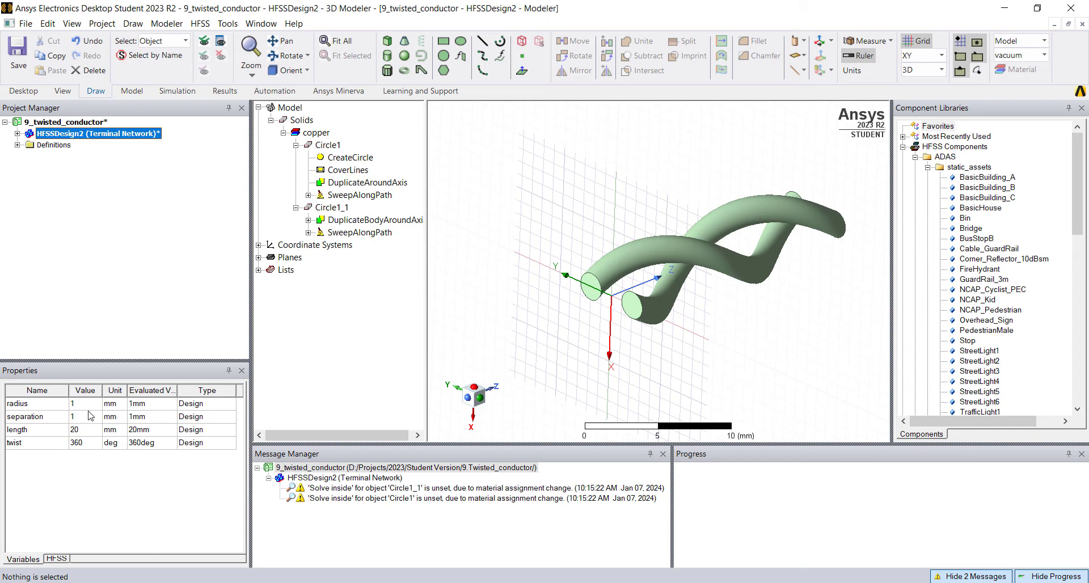
click(91, 430)
text(30)
key(Tab)
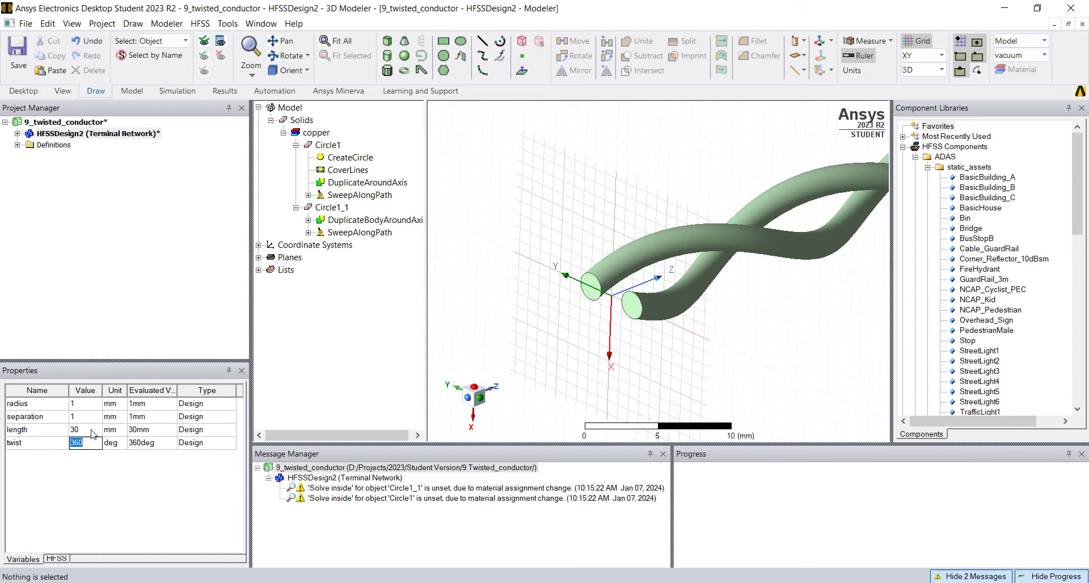
Step: Try a value of 180 deg for the twist design variable, then set it back to 360 deg
shift+drag(584, 334, 628, 302)
scroll(588, 324, down, 2)
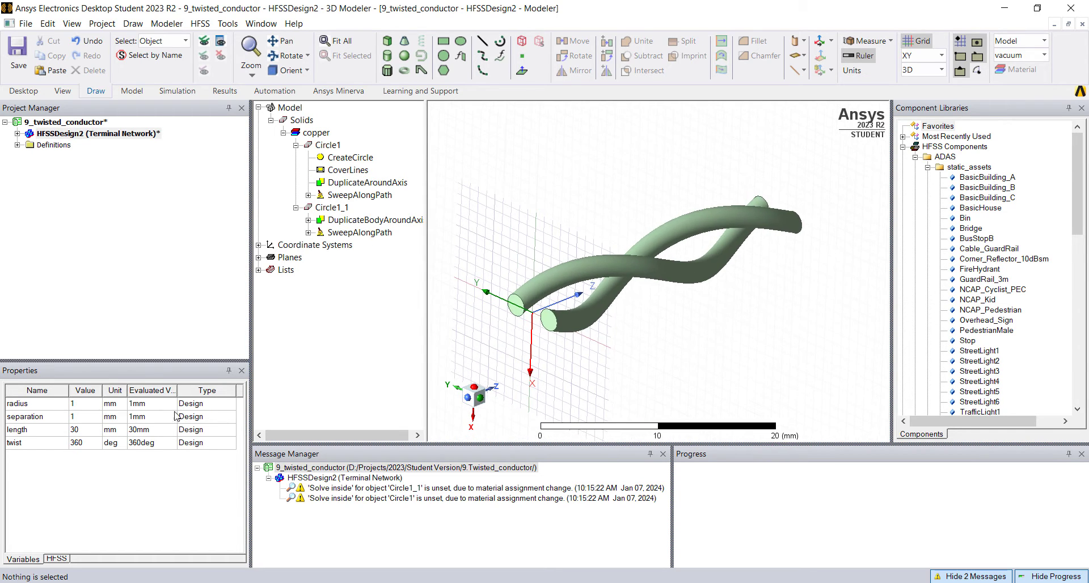
double_click(78, 443)
text(180)
key(Return)
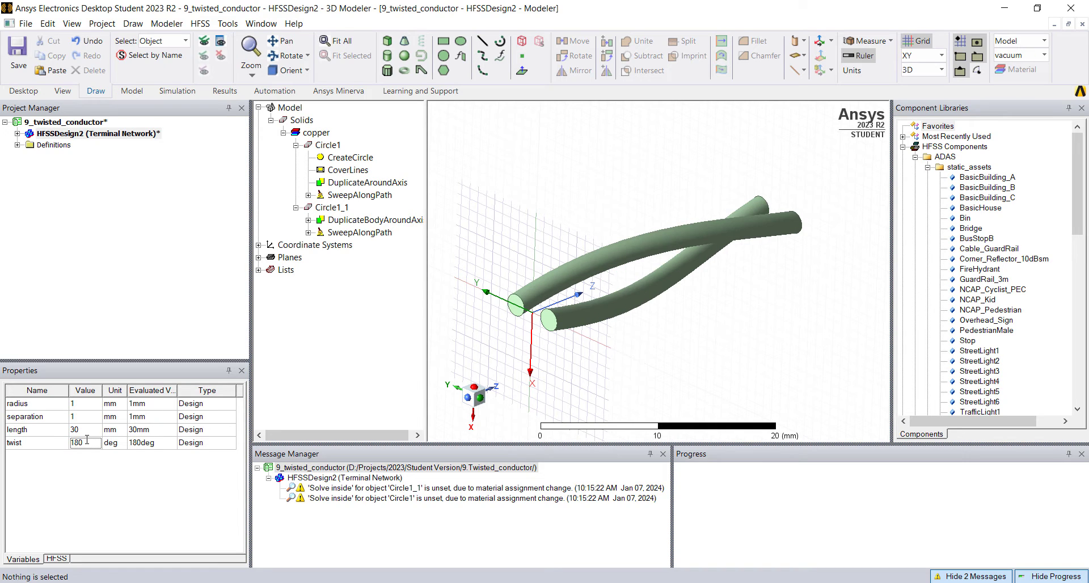
double_click(80, 443)
text(360)
key(Return)
Step: Review the general settings of the Auto1 solution setup and close it without changes
click(17, 134)
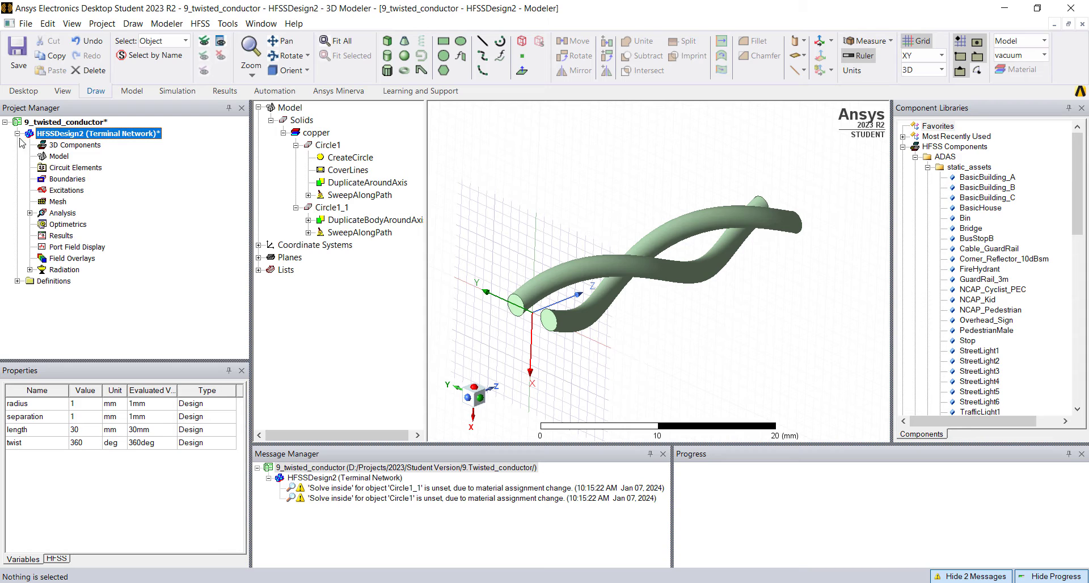
click(29, 213)
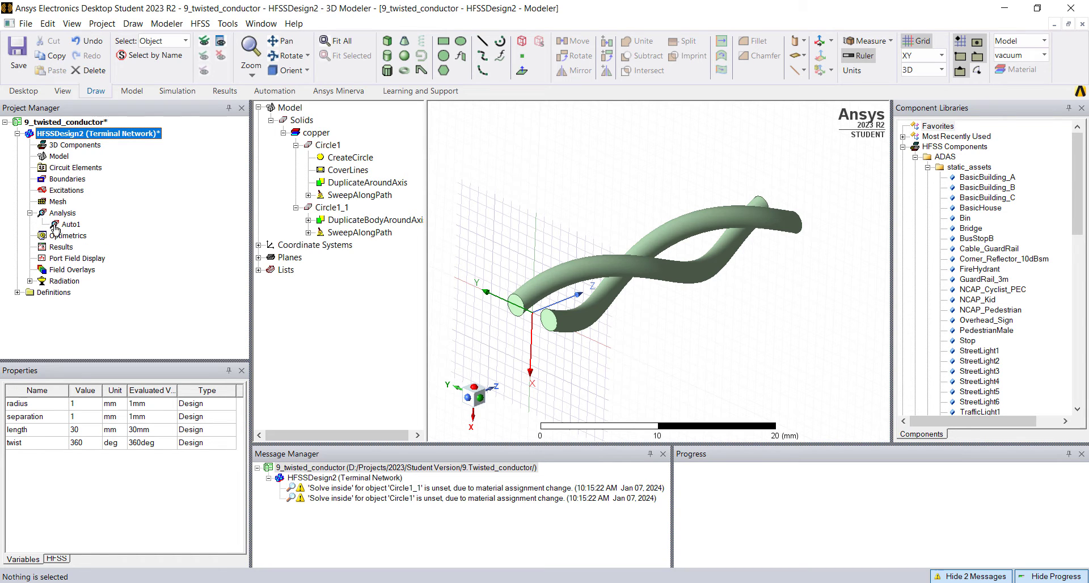
click(64, 225)
double_click(71, 224)
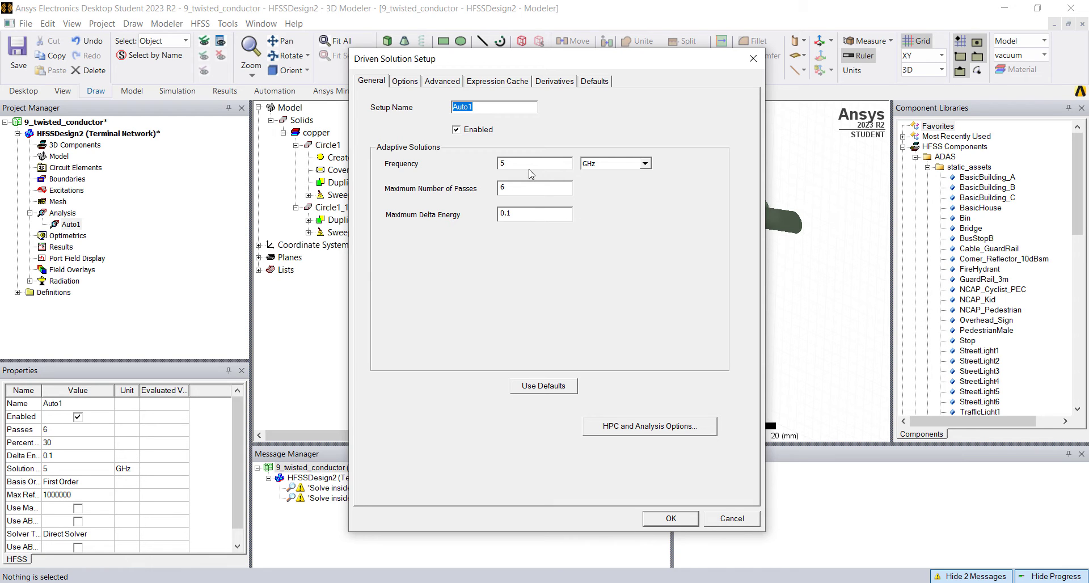
click(743, 522)
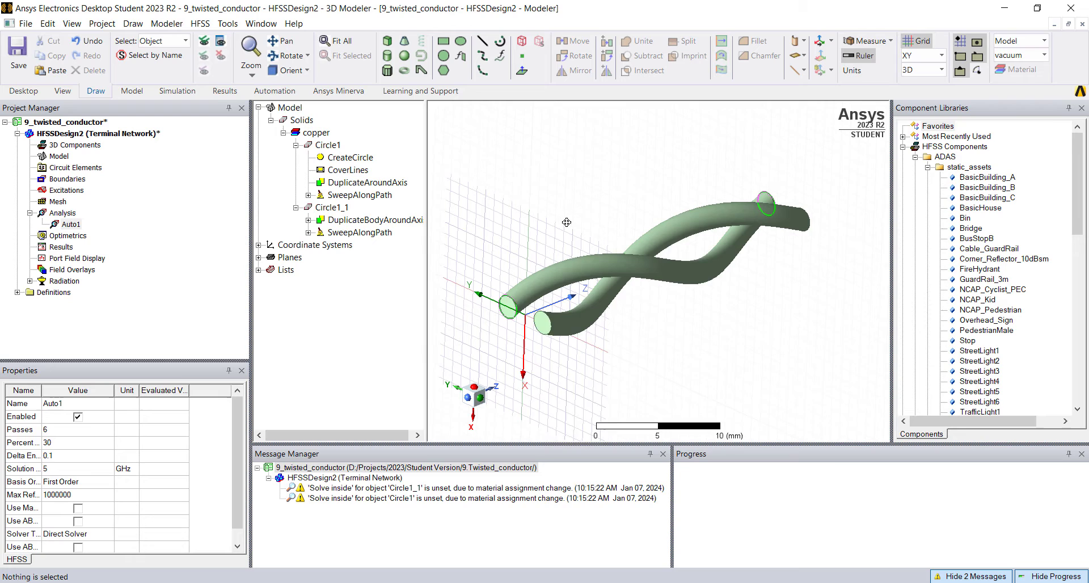
Step: Switch the modeler's selection mode to edges
drag(567, 222, 584, 213)
right_click(548, 152)
mouse_move(619, 181)
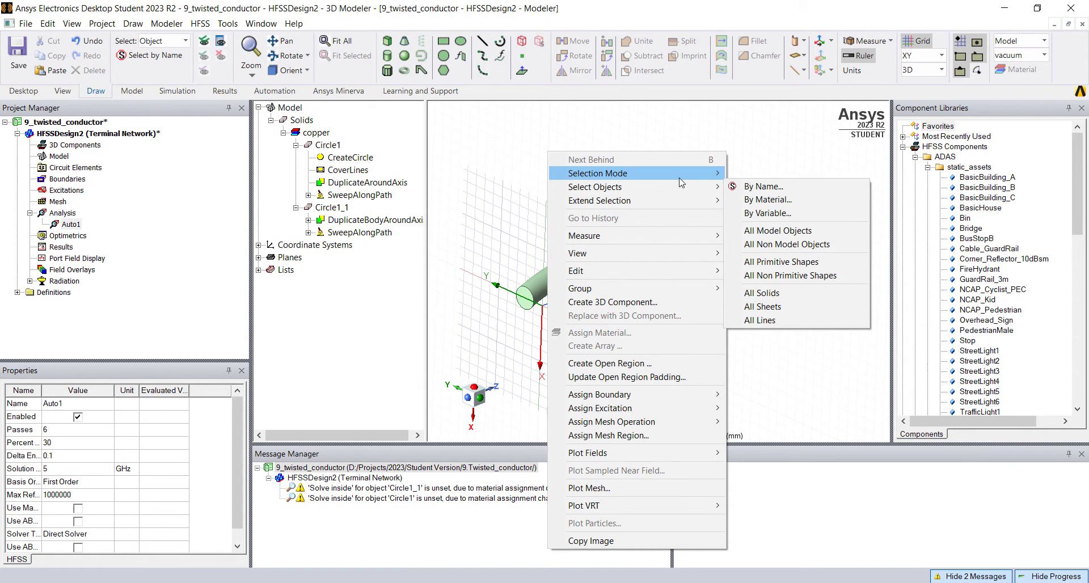
mouse_move(682, 182)
click(778, 233)
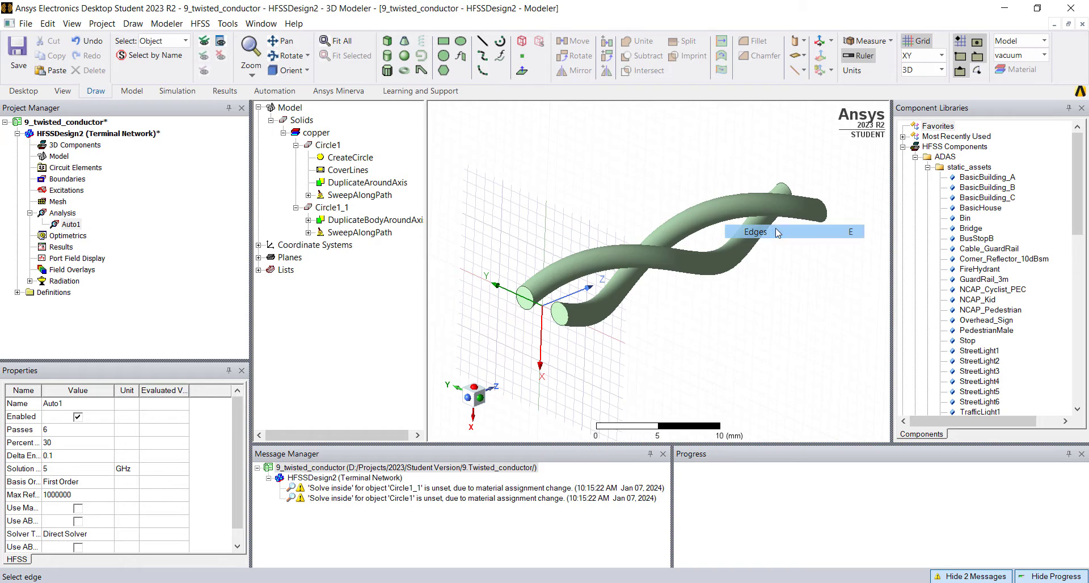
Step: Assign a circuit port named 1 with 50 ohm impedance between the two conductors' circular end edges near the origin
scroll(628, 326, up, 1)
shift+drag(623, 323, 642, 315)
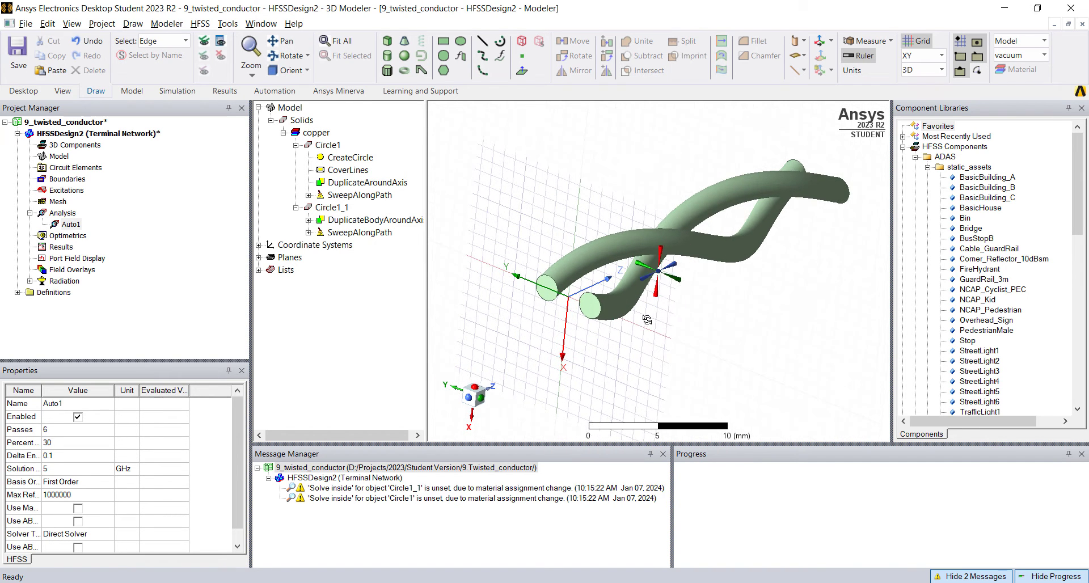
click(596, 320)
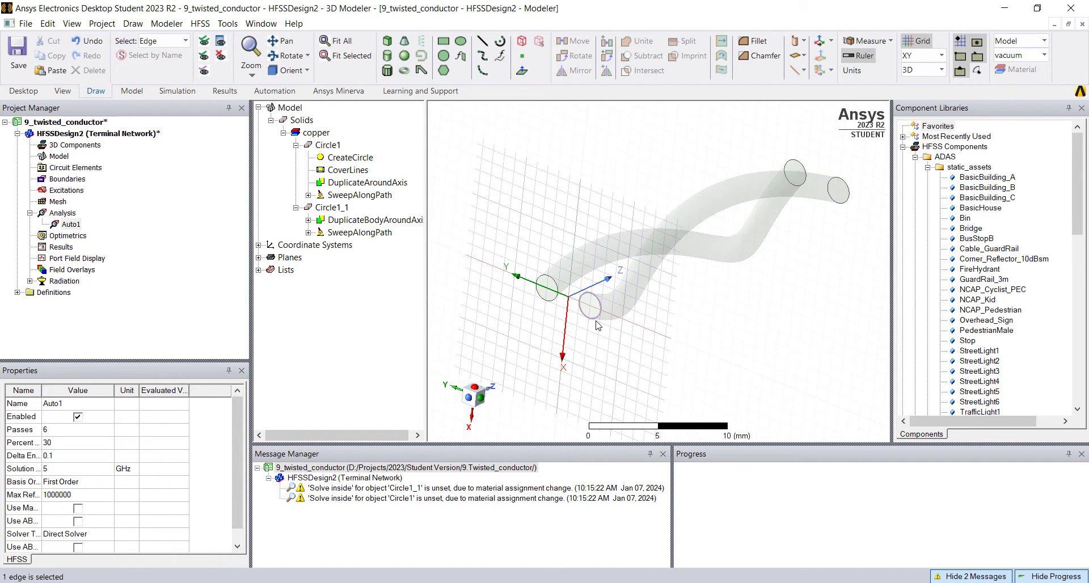
ctrl+click(556, 290)
right_click(557, 291)
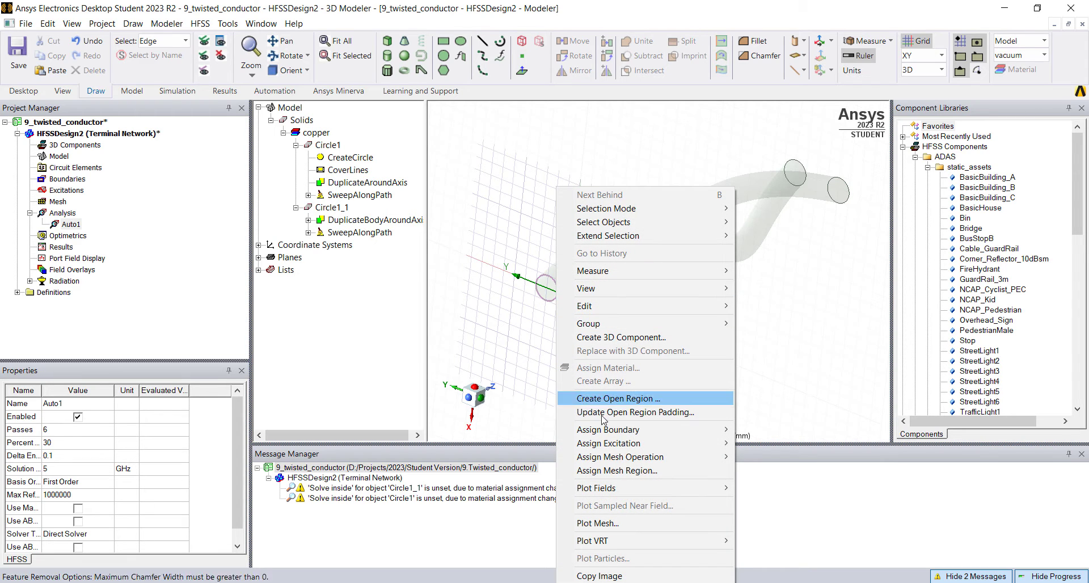
mouse_move(641, 445)
mouse_move(843, 449)
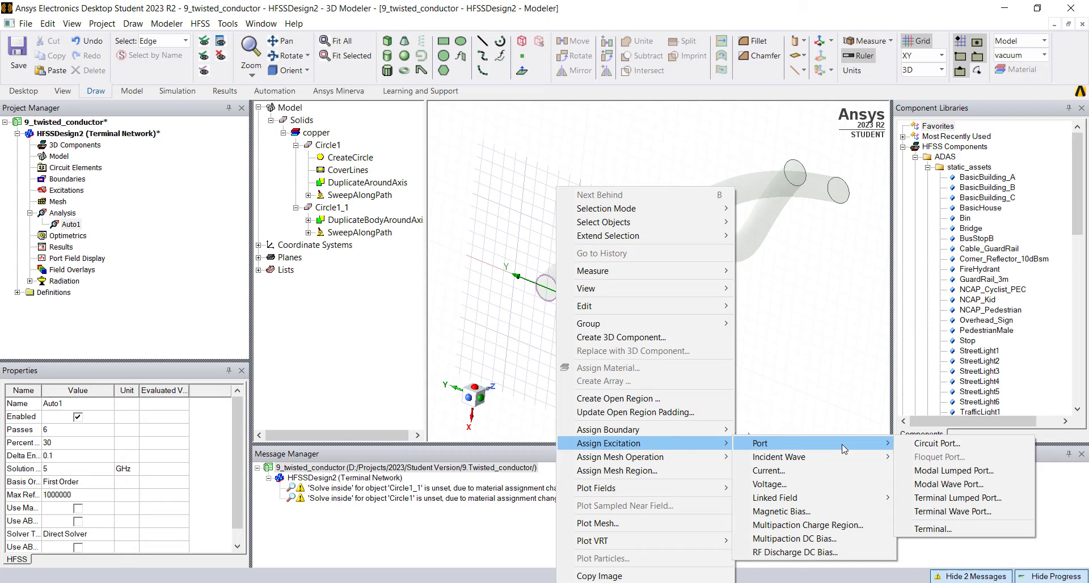
click(935, 444)
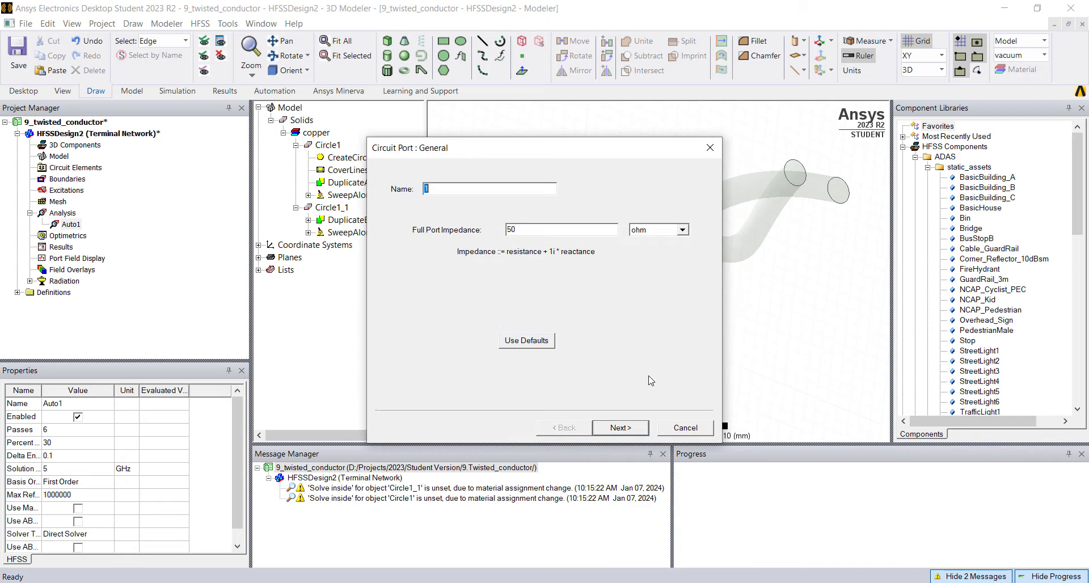
click(618, 428)
click(620, 428)
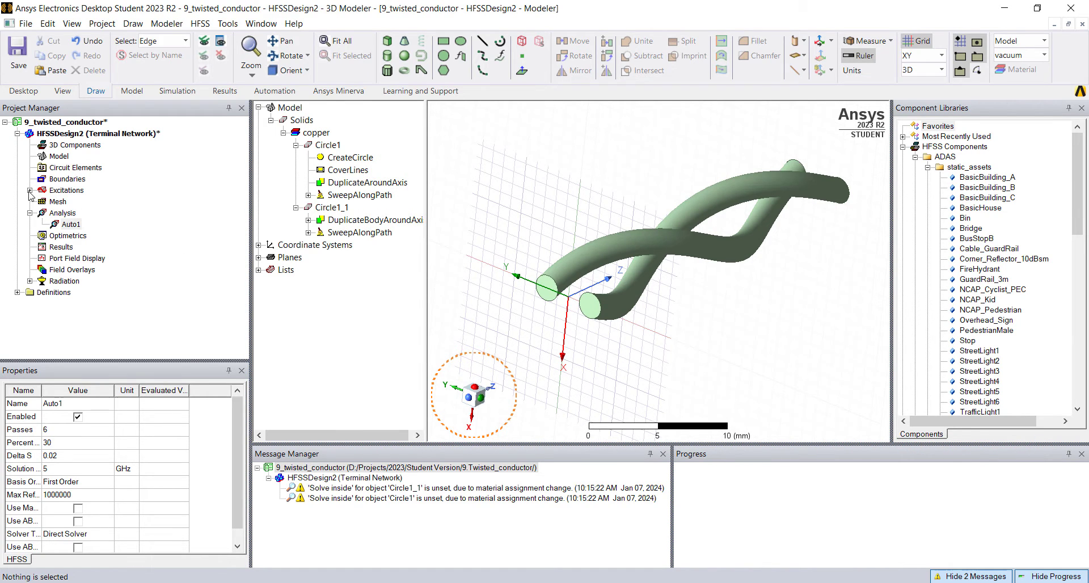
Step: Examine which conductor edges serve as the reference and the terminal of port 1
click(30, 191)
click(42, 201)
click(64, 202)
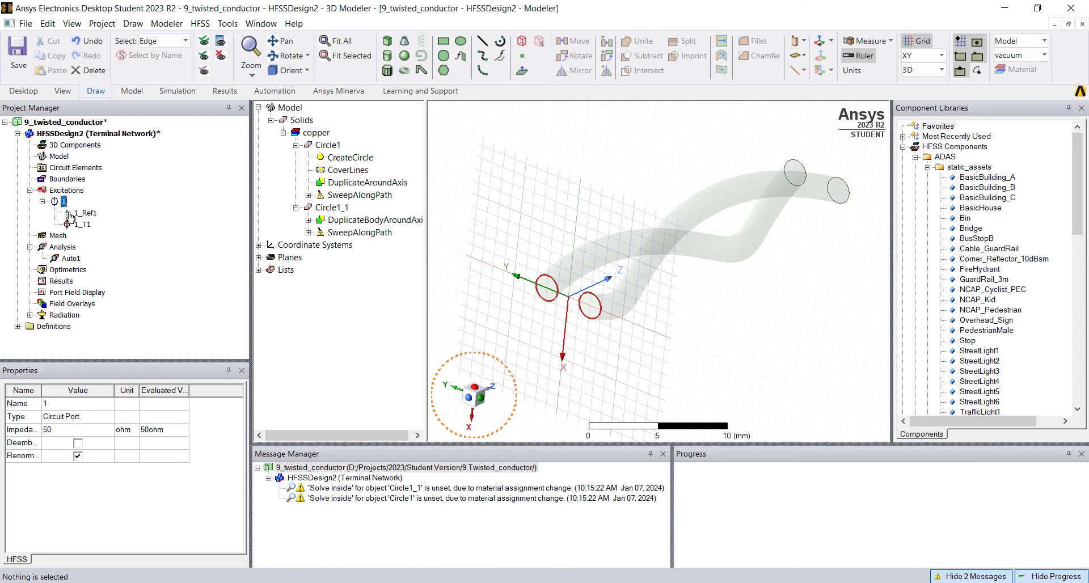
click(82, 214)
click(82, 225)
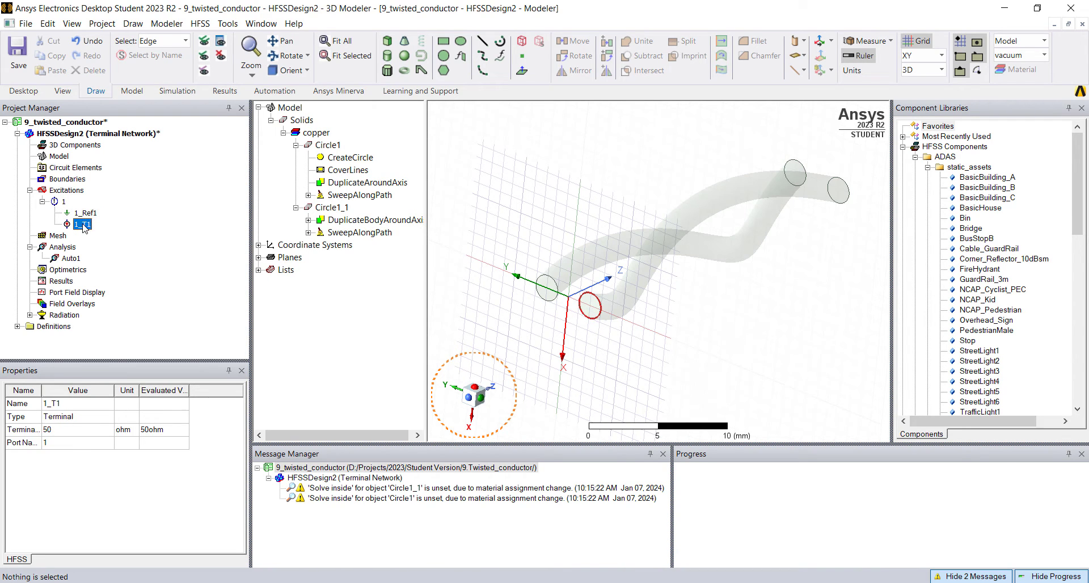
key(Up)
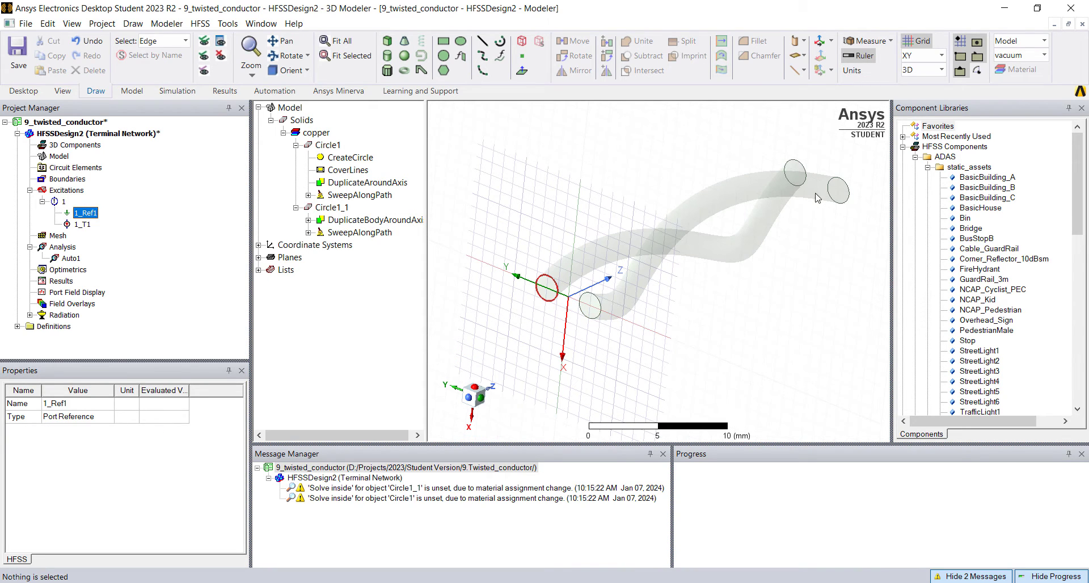
Step: Assign a circuit port named 2 between the two conductors' circular end edges at the end far from the origin
mouse_move(768, 265)
shift+mouse_down()
mouse_move(757, 279)
mouse_move(747, 260)
mouse_move(732, 272)
shift+mouse_up()
click(709, 314)
mouse_move(704, 313)
shift+mouse_down()
mouse_move(679, 324)
mouse_move(608, 314)
shift+mouse_up()
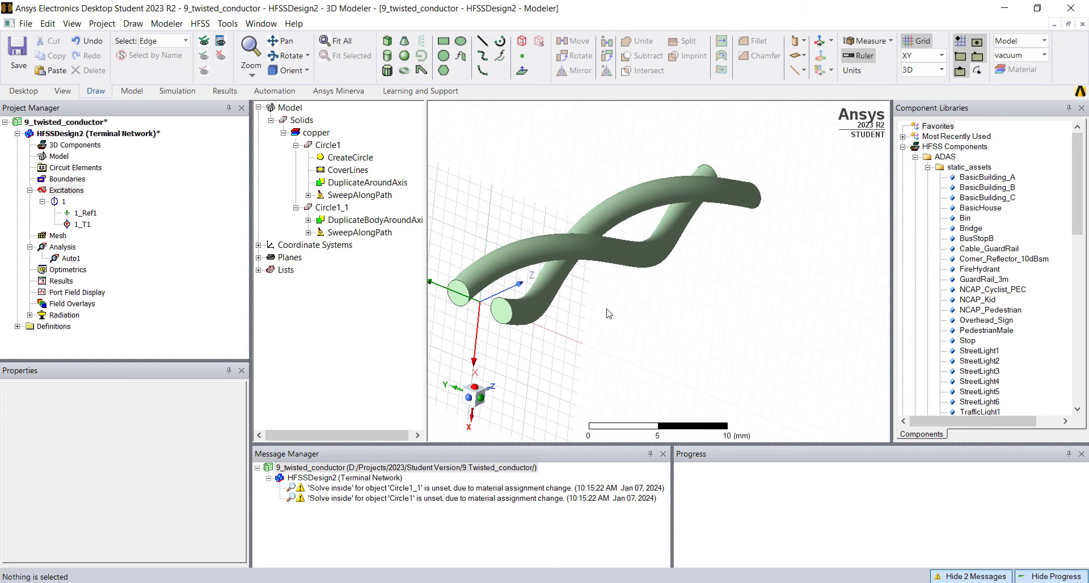
click(760, 204)
click(83, 225)
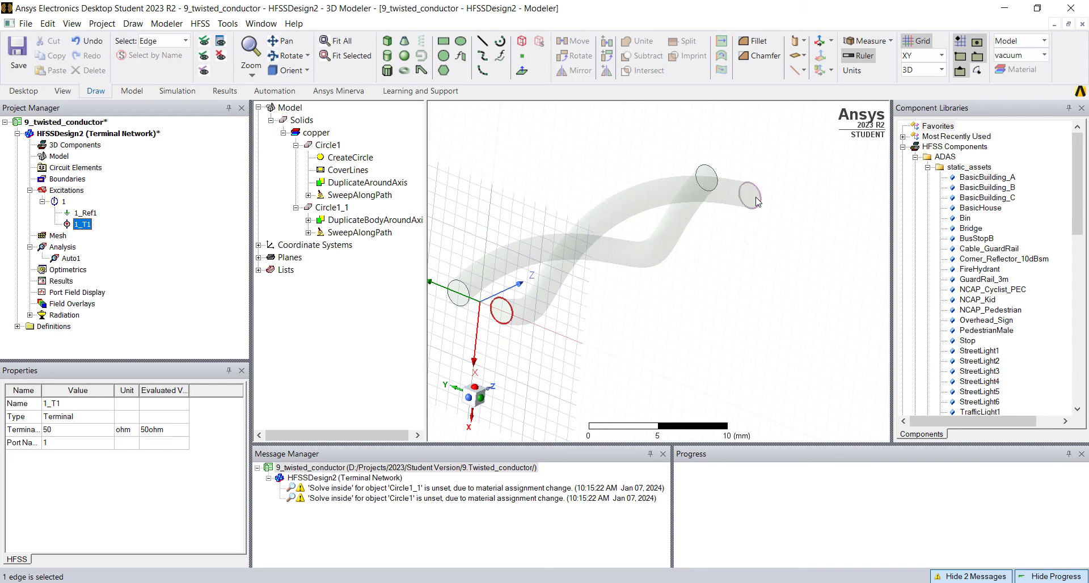
shift+drag(725, 253, 733, 275)
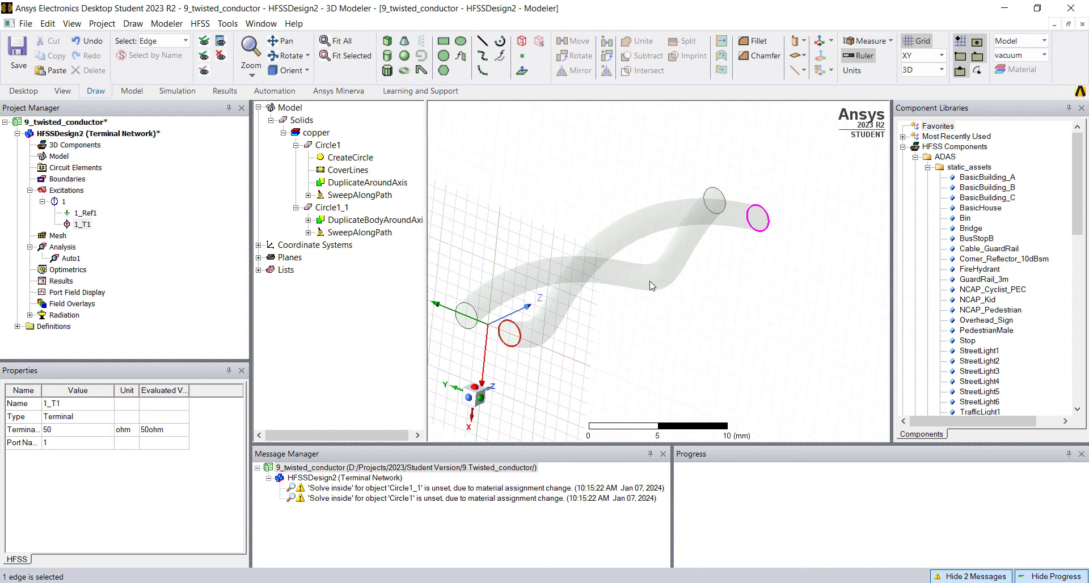
ctrl+click(729, 200)
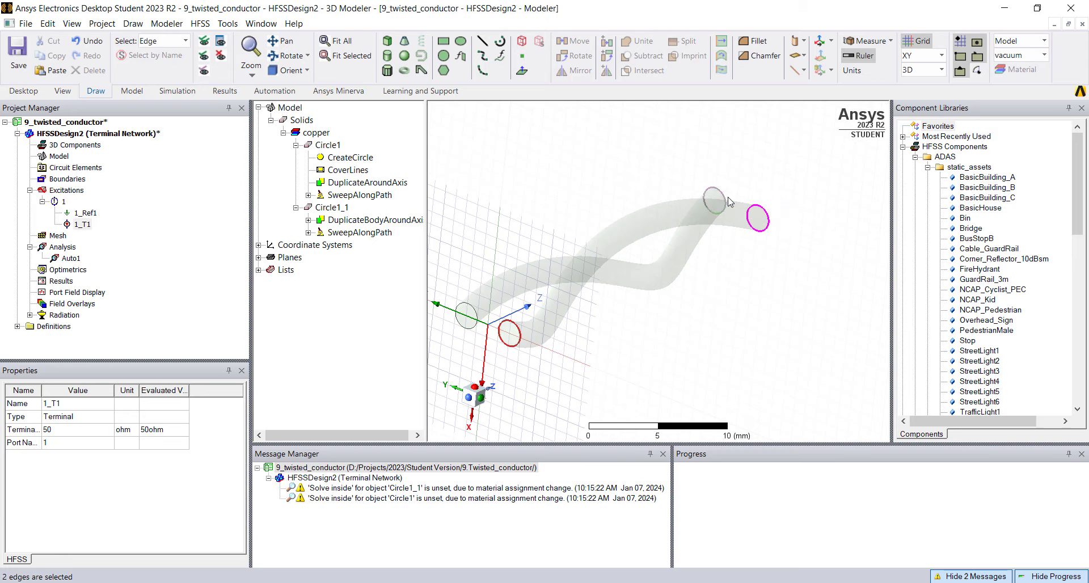
right_click(597, 225)
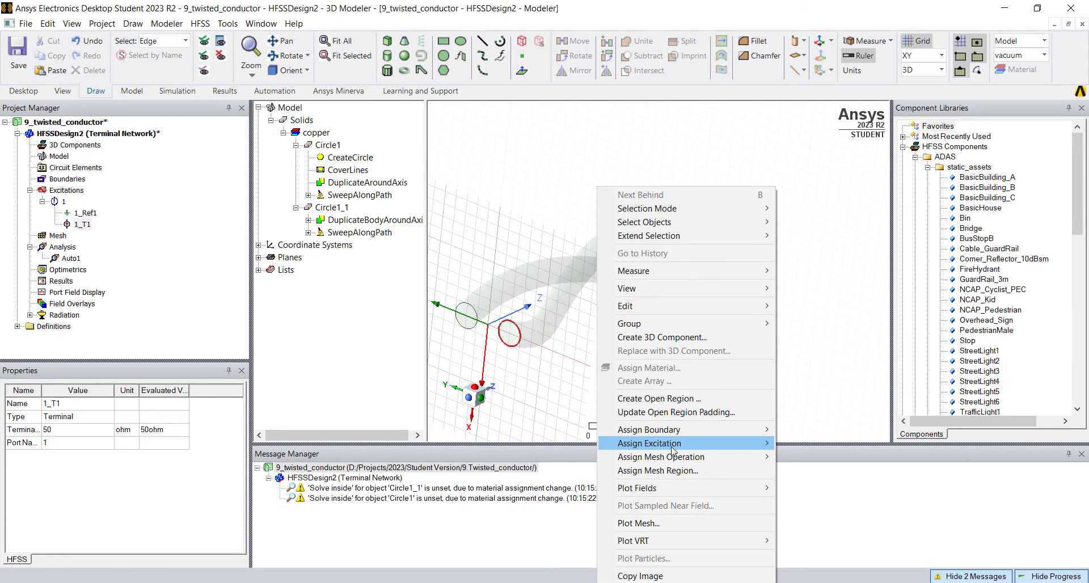
mouse_move(675, 431)
mouse_move(811, 443)
click(964, 443)
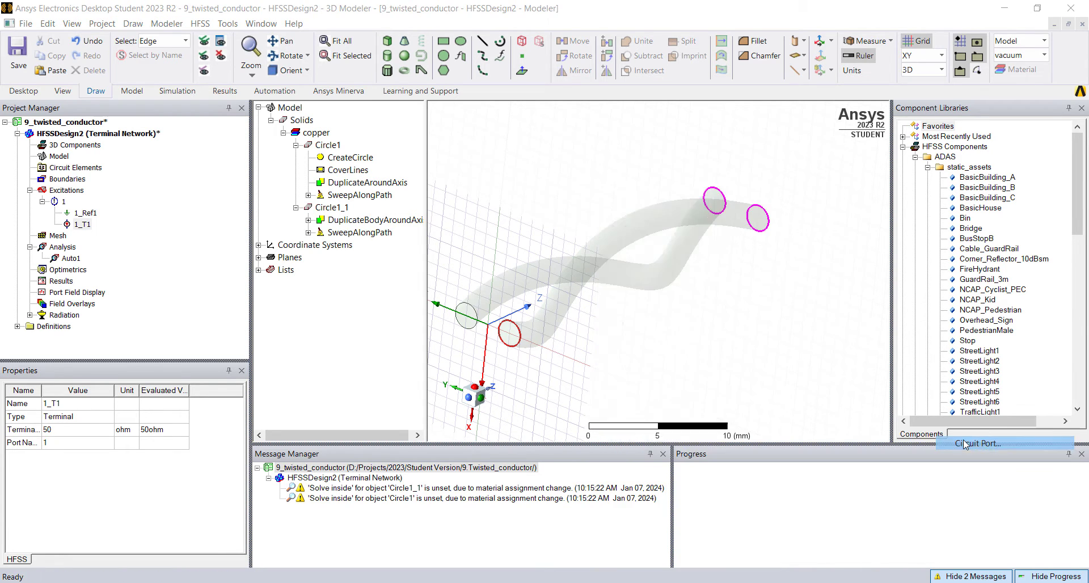
click(619, 428)
click(620, 427)
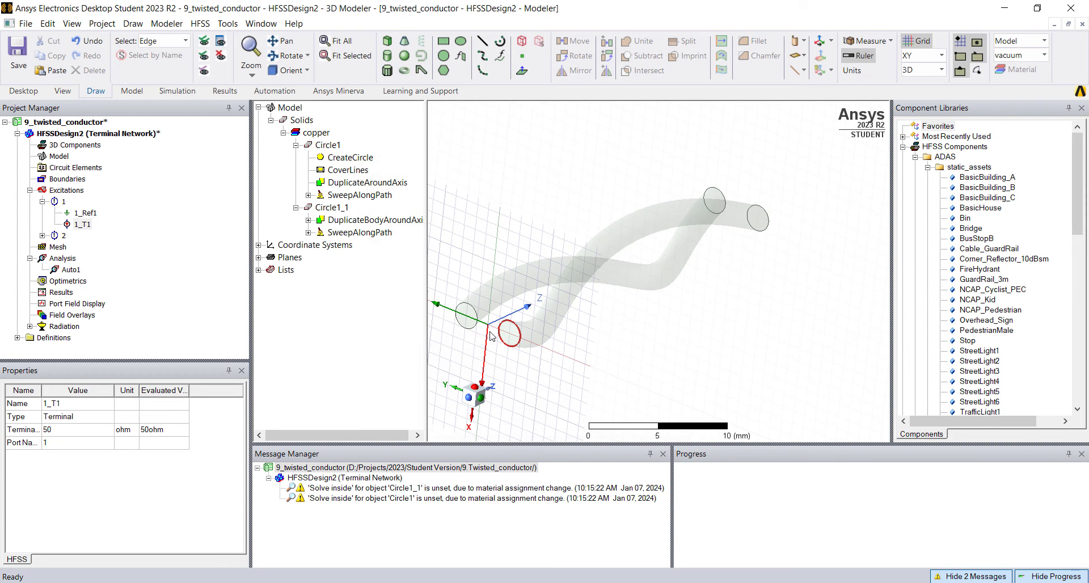
Step: Check which conductor edge serves as the reference of port 2, then clear the highlight
click(43, 235)
click(77, 247)
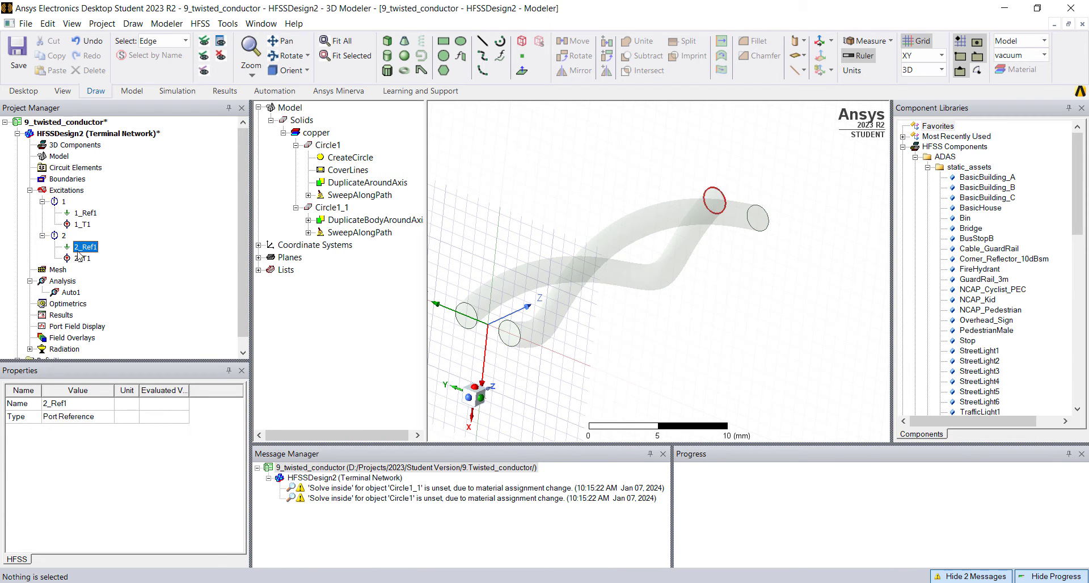
click(514, 222)
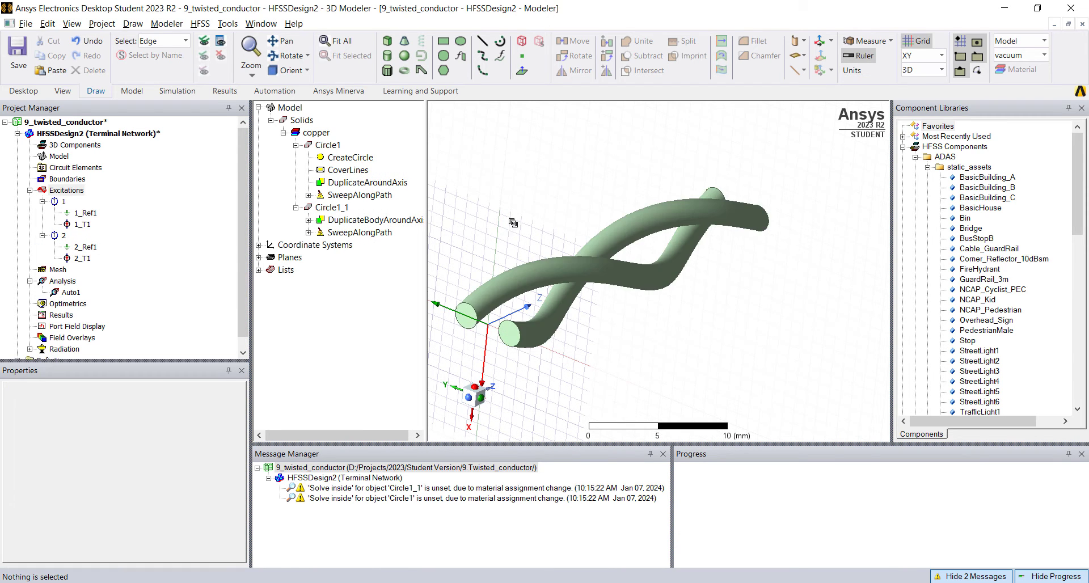
Step: Review the general and solver option settings of the Auto1 solution setup and close it
click(71, 292)
double_click(74, 294)
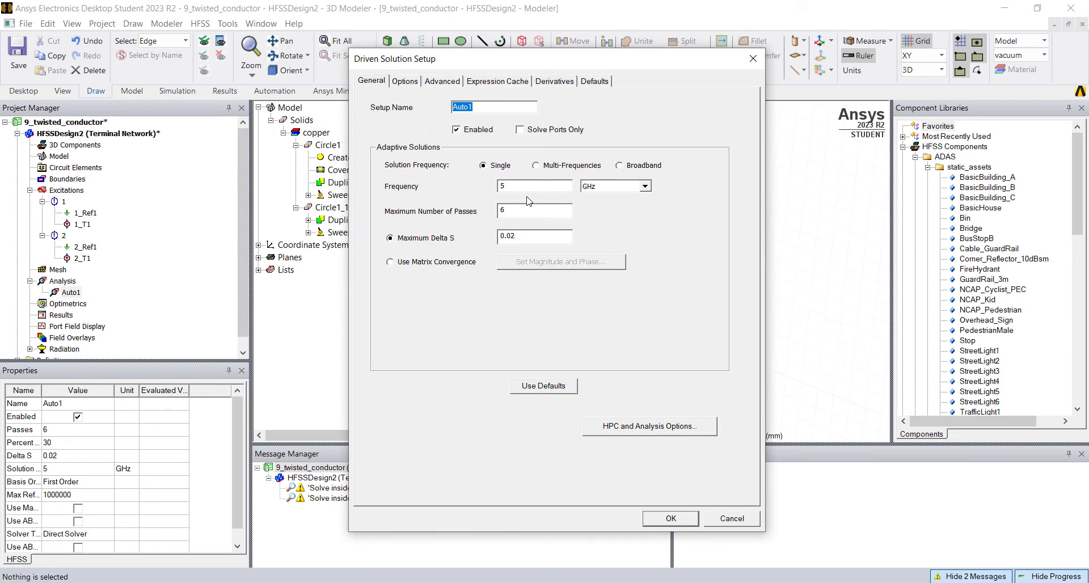
drag(519, 186, 461, 185)
click(405, 81)
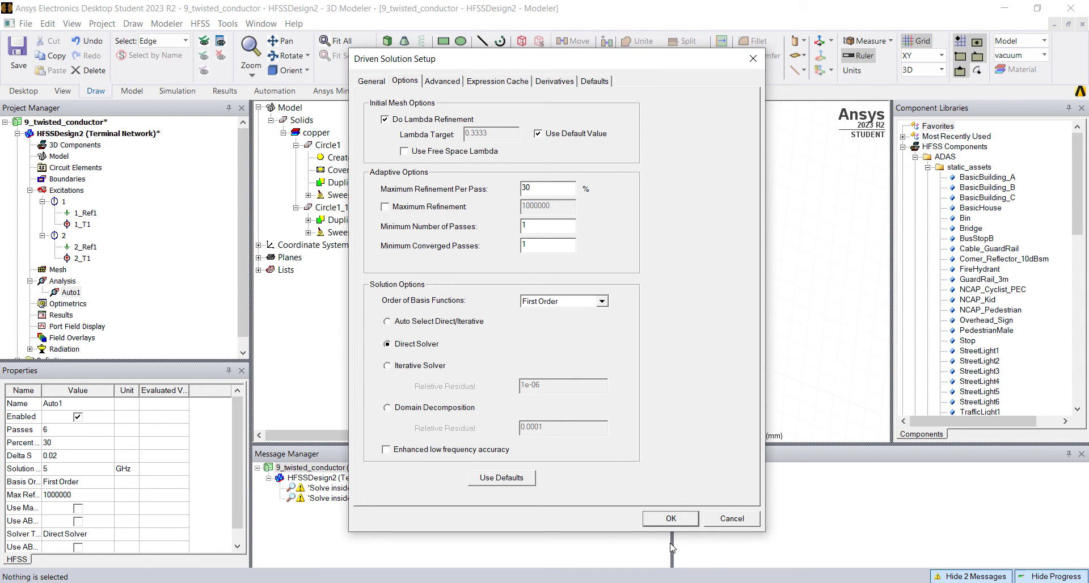
click(671, 520)
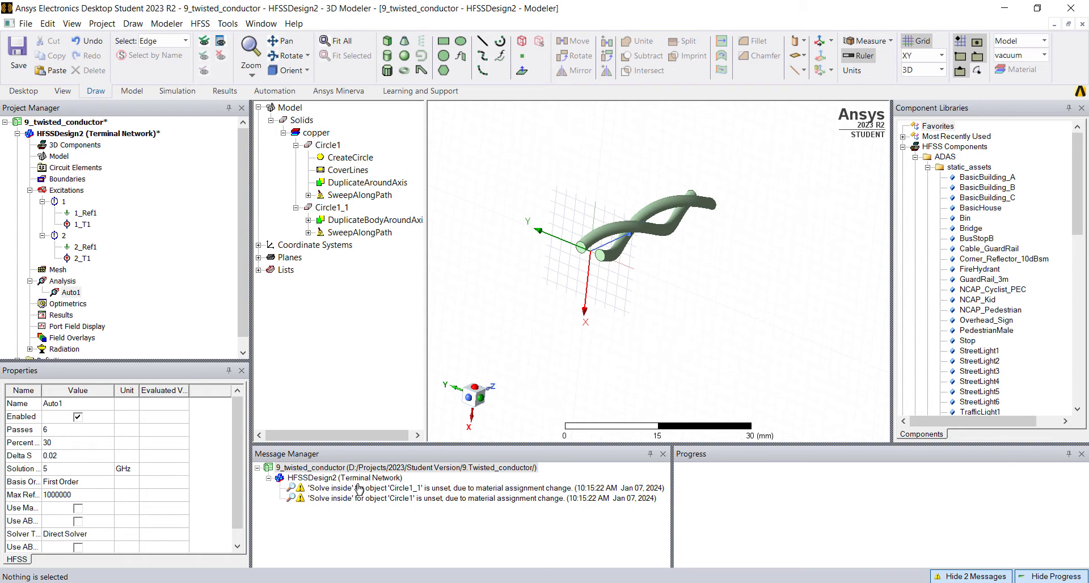
Step: Animate Circle1 over the twist variable starting at 0deg in 10deg increments, adjust the playback speed and close the animation
click(70, 24)
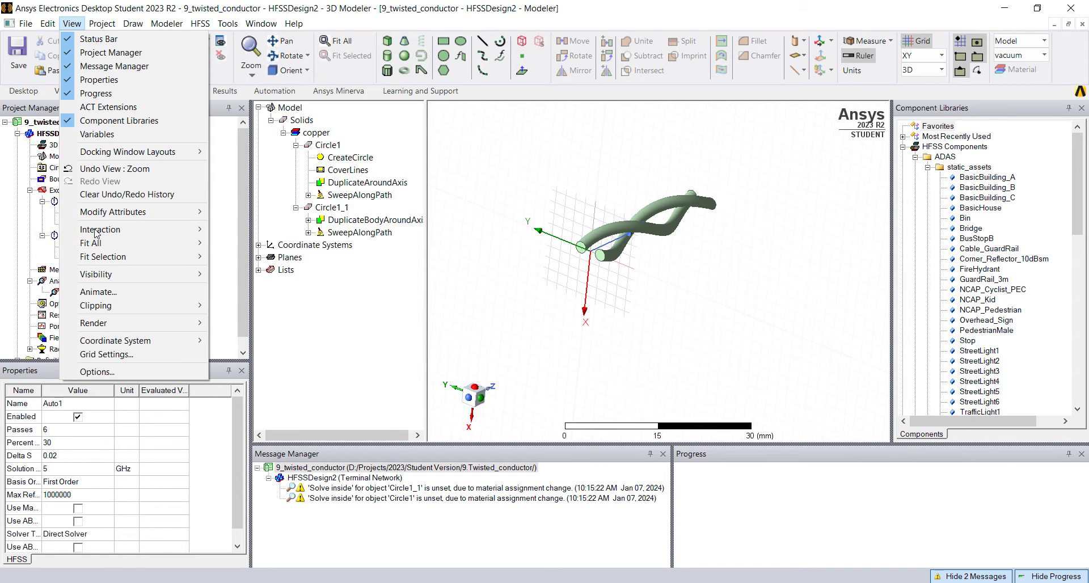
click(97, 292)
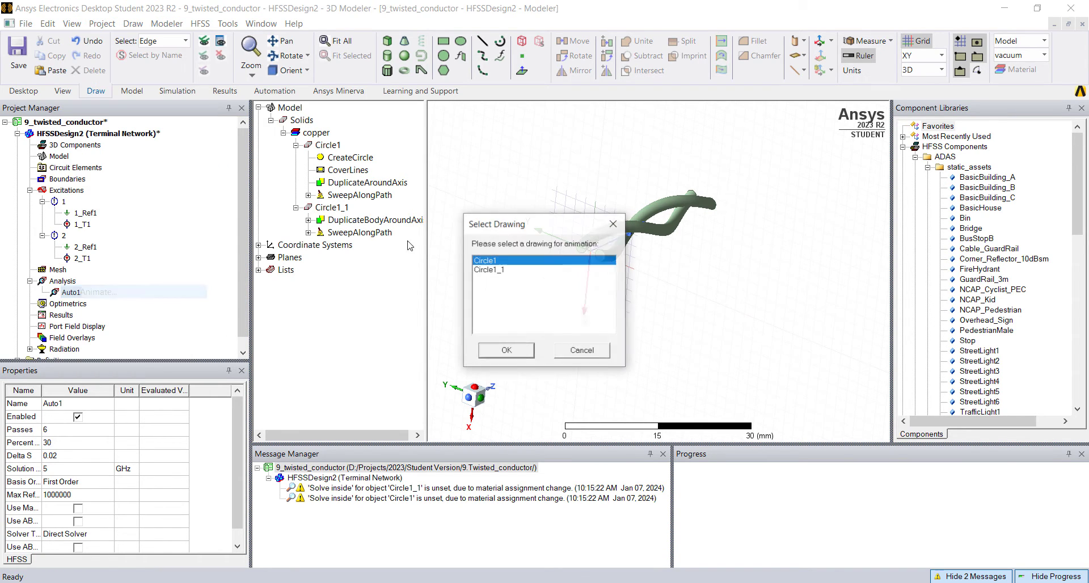
click(493, 355)
click(508, 213)
click(509, 214)
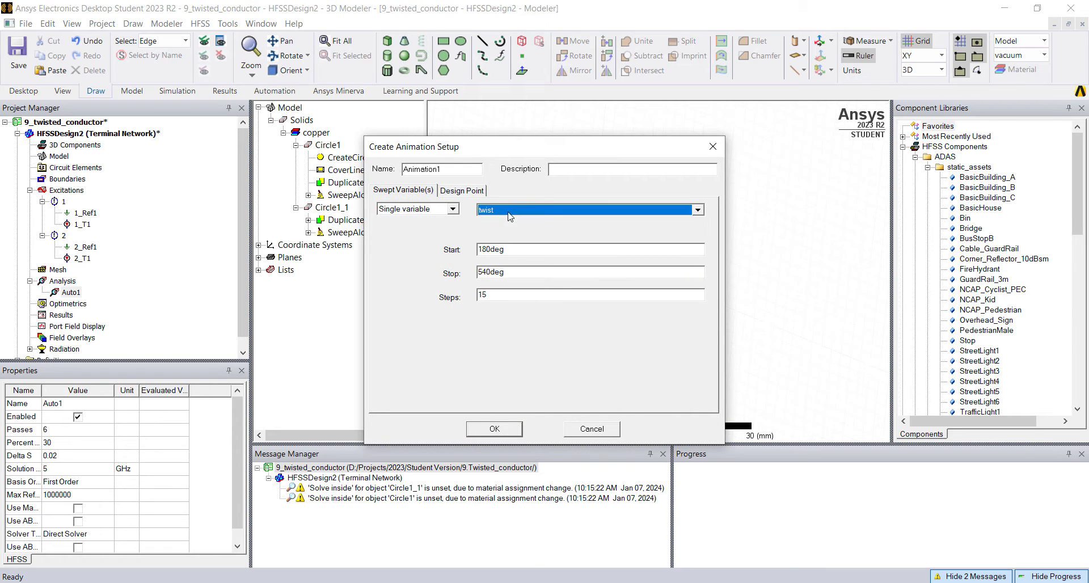
drag(491, 252, 444, 253)
text(0)
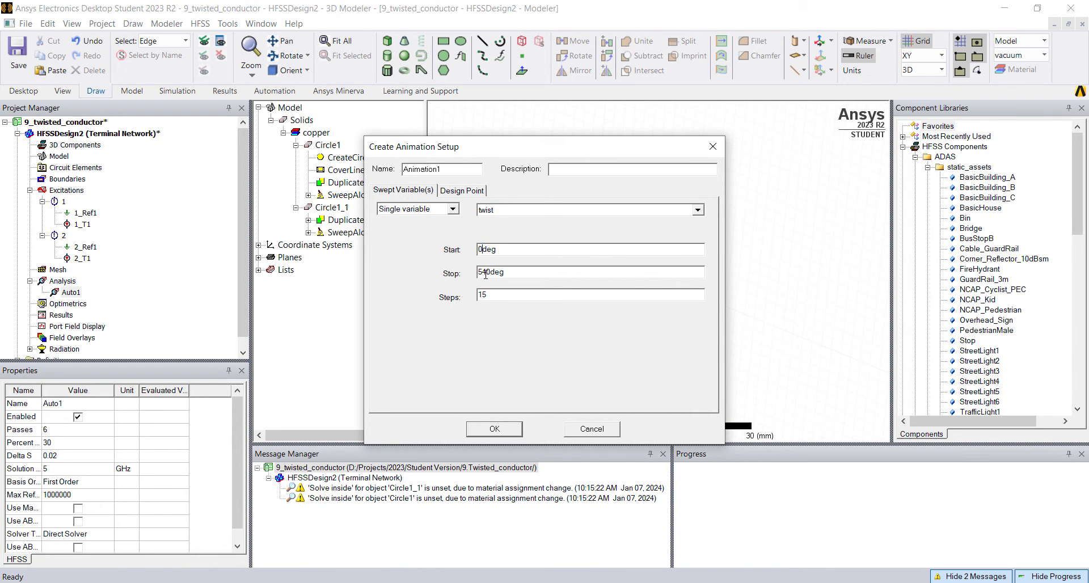
text(36)
click(494, 428)
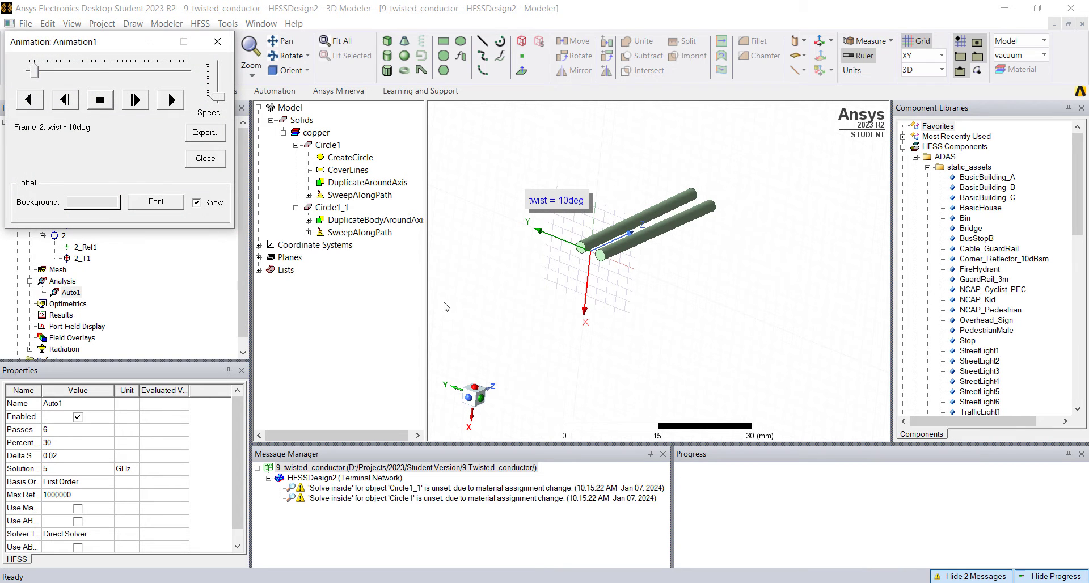
drag(216, 97, 216, 67)
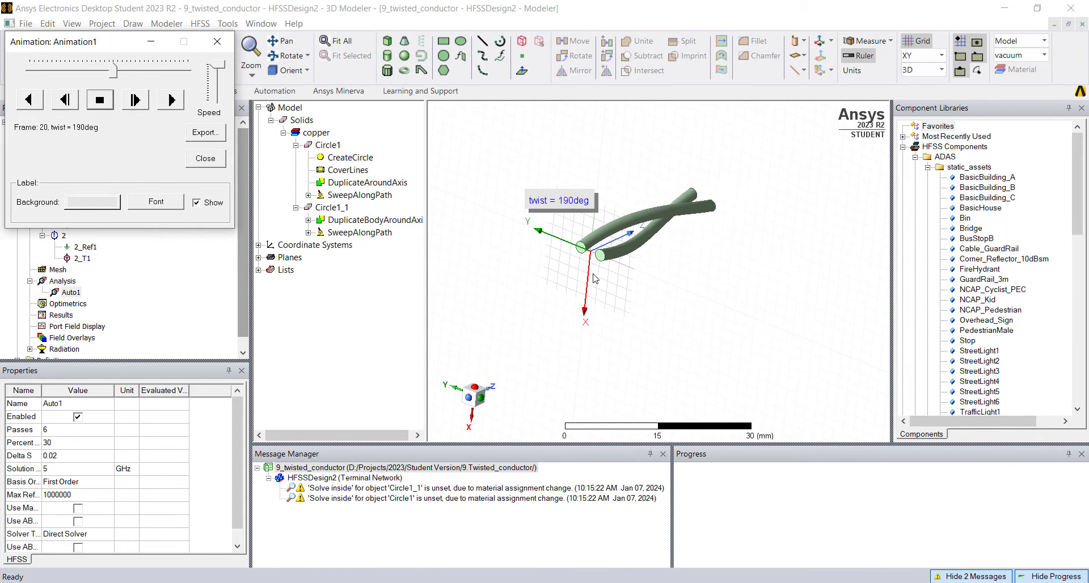
click(206, 158)
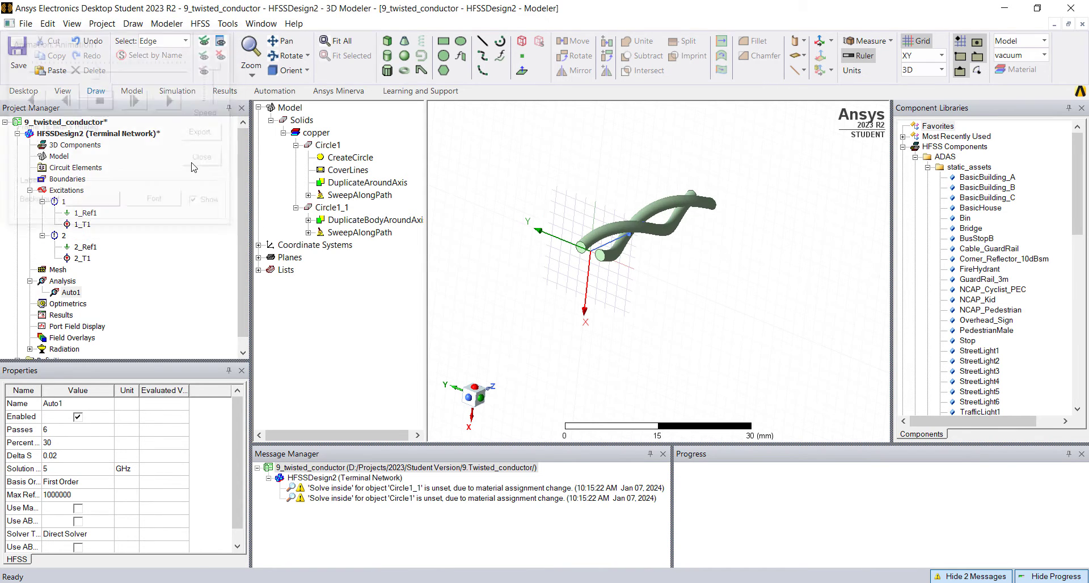
Step: Add a parametric setup that sweeps the twist variable in linear steps from 0 to 360 deg with a 10 deg step
right_click(66, 307)
mouse_move(93, 330)
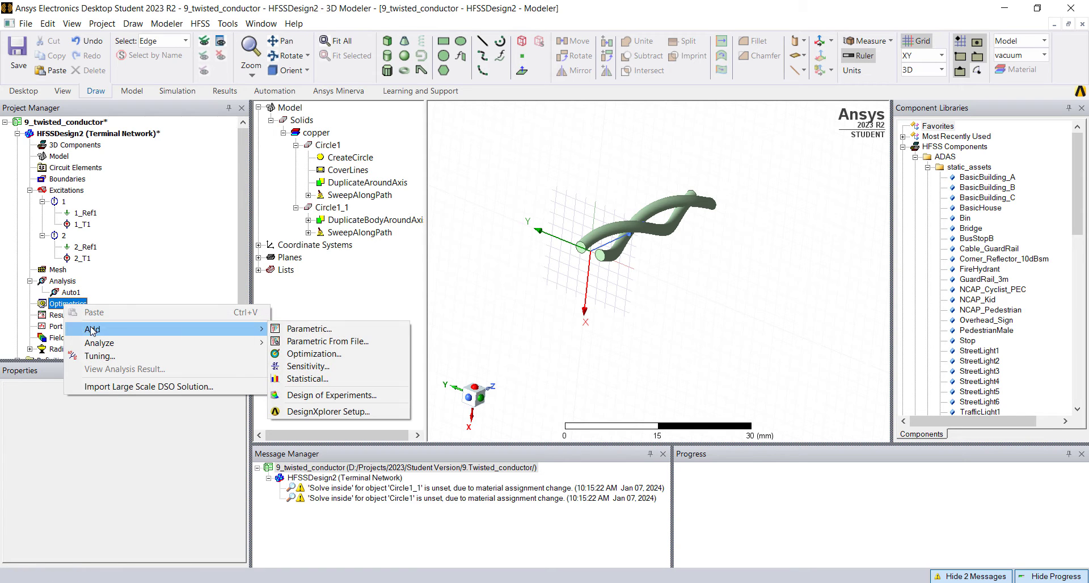
click(309, 329)
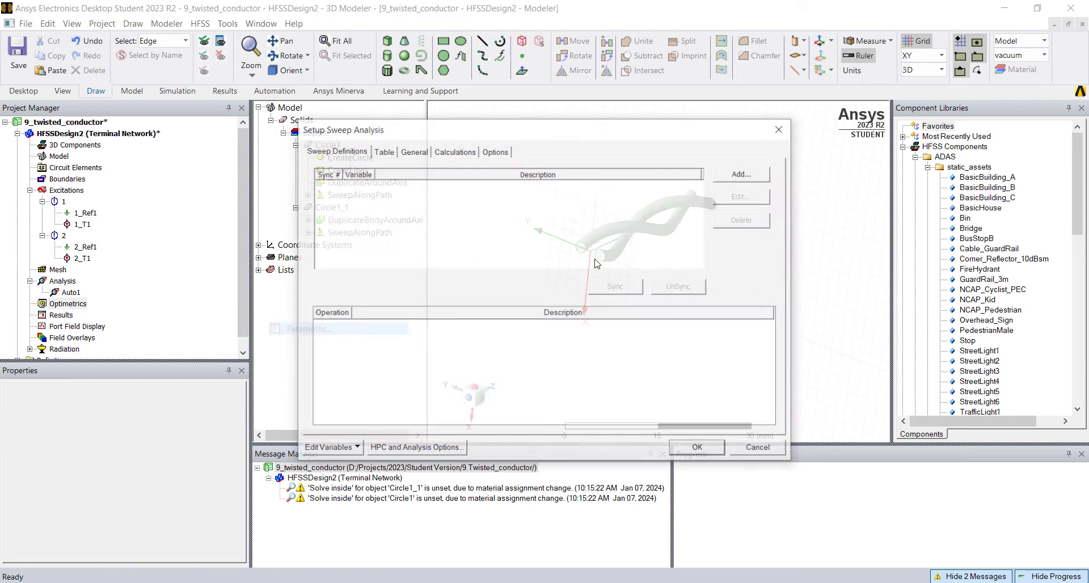
click(758, 174)
click(443, 225)
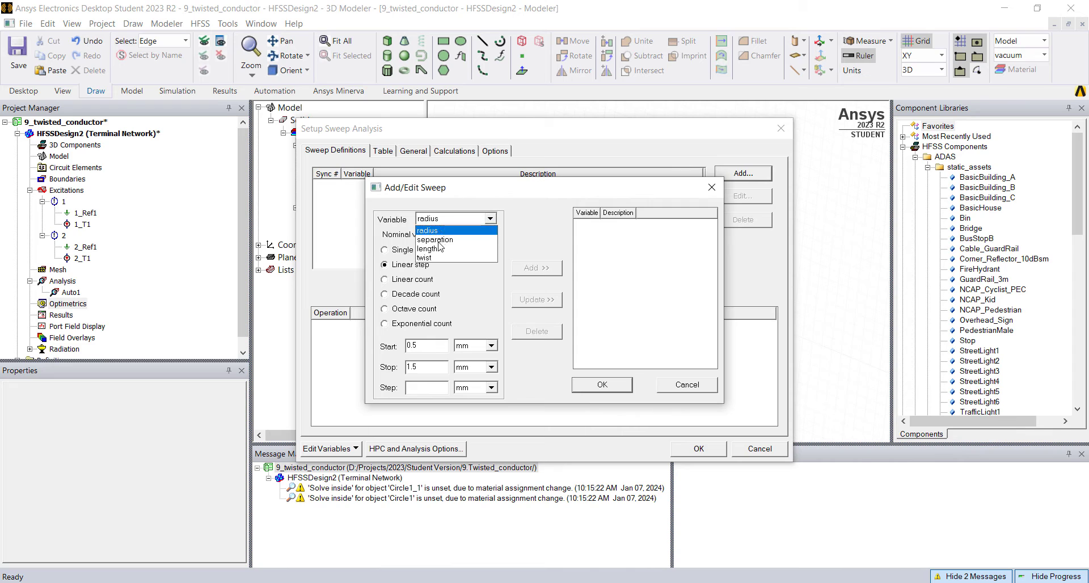
click(431, 254)
double_click(427, 347)
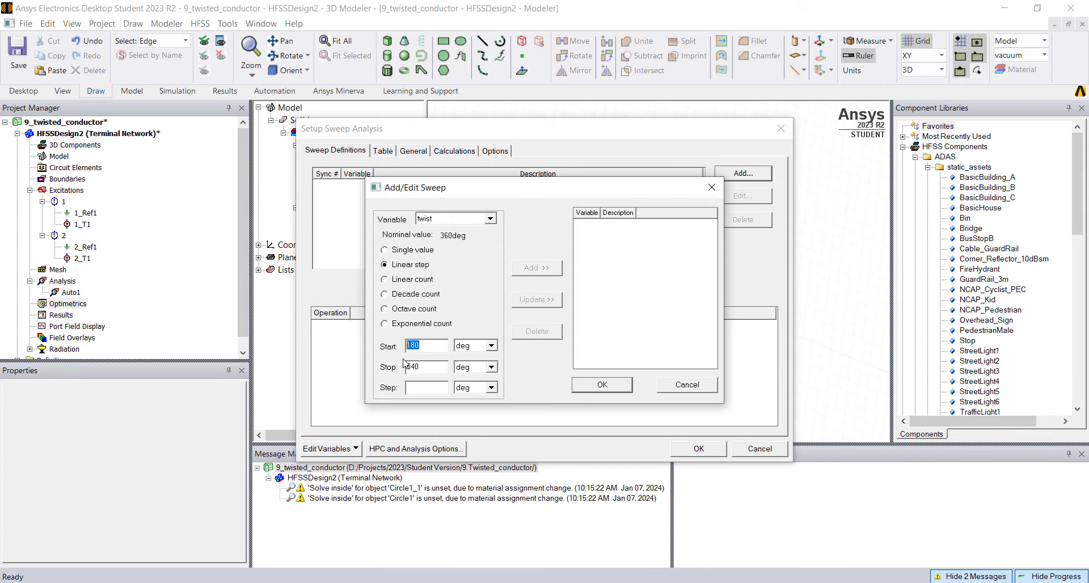
text(0)
double_click(411, 367)
text(360)
click(544, 268)
click(602, 385)
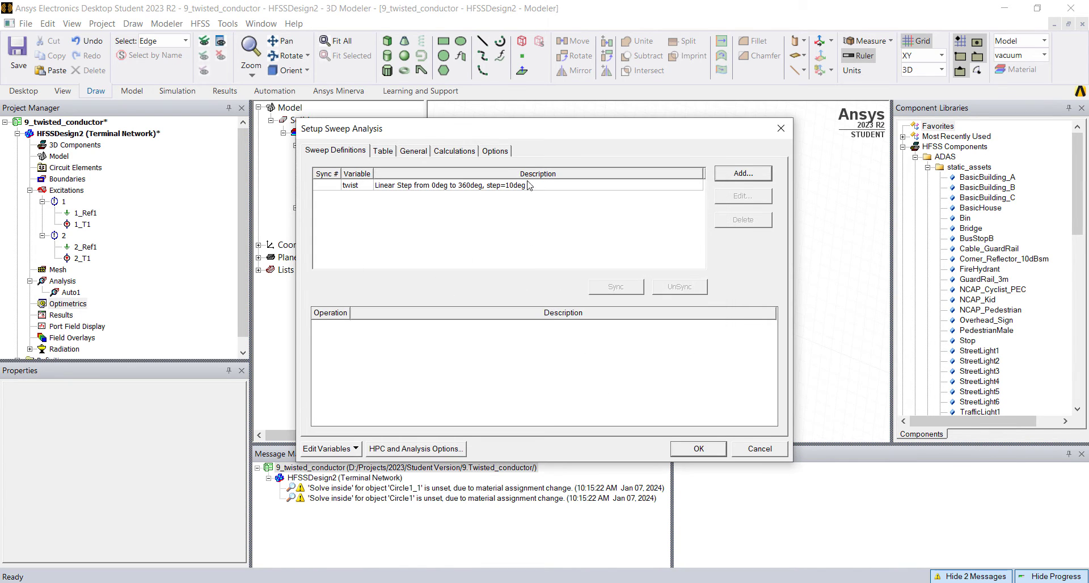
Step: Enable Save Fields And Mesh for the twist sweep and confirm the parametric setup
click(496, 151)
click(373, 181)
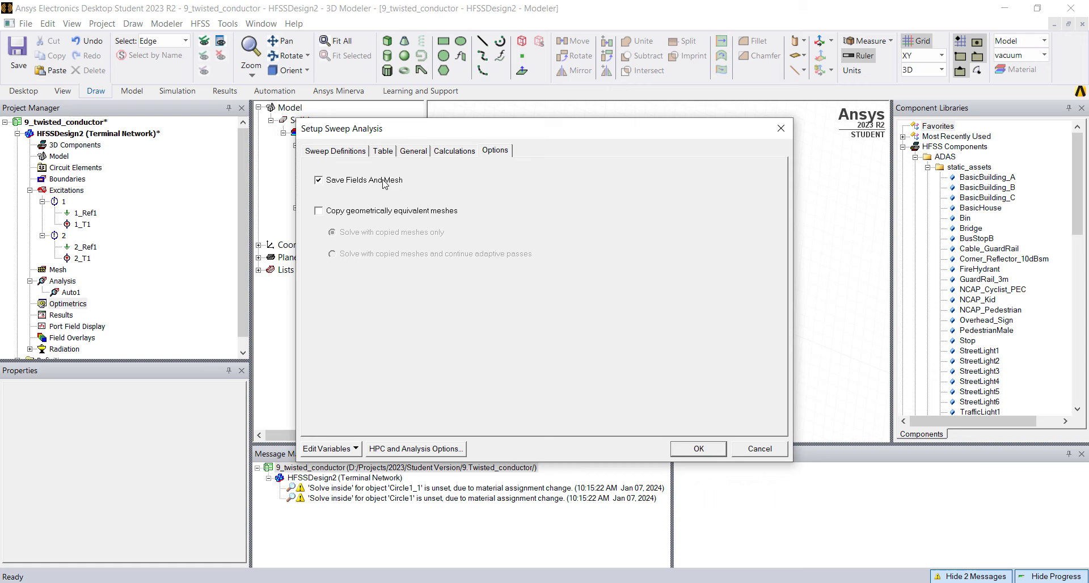
click(682, 451)
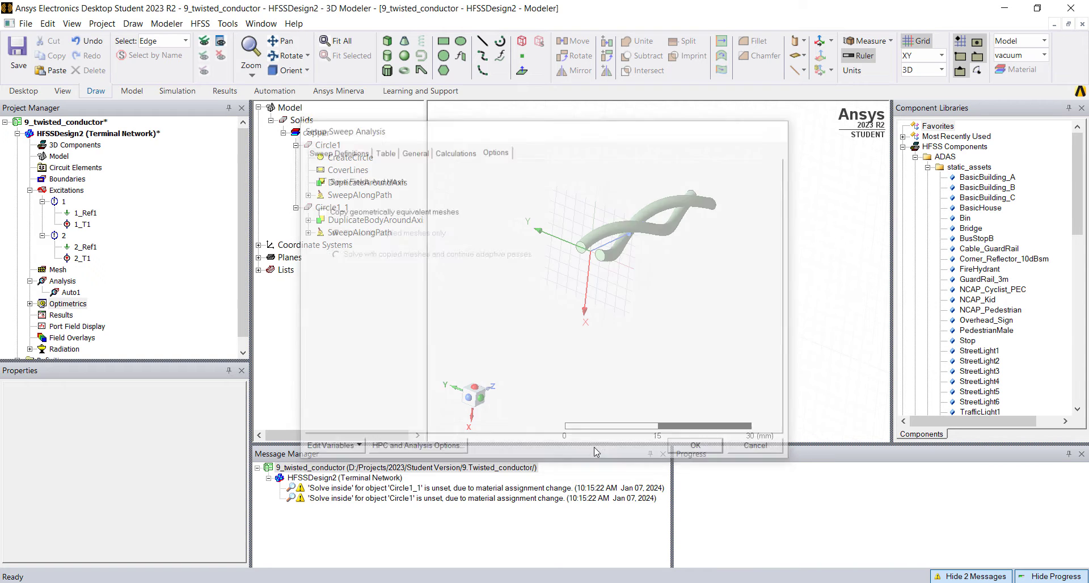
Step: Run the validation check on HFSSDesign2 and close its report
right_click(455, 471)
click(177, 91)
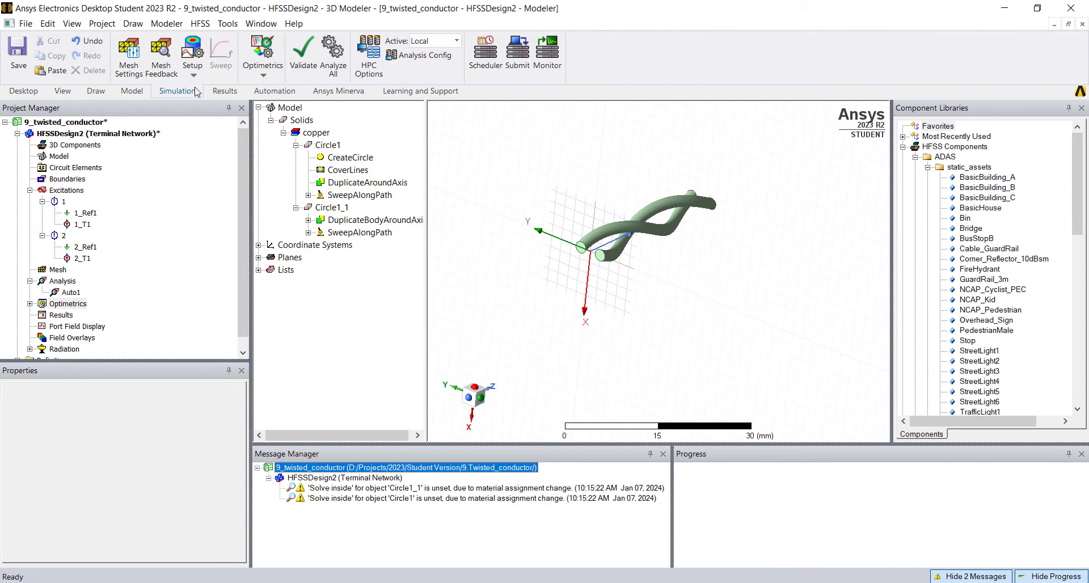
click(303, 56)
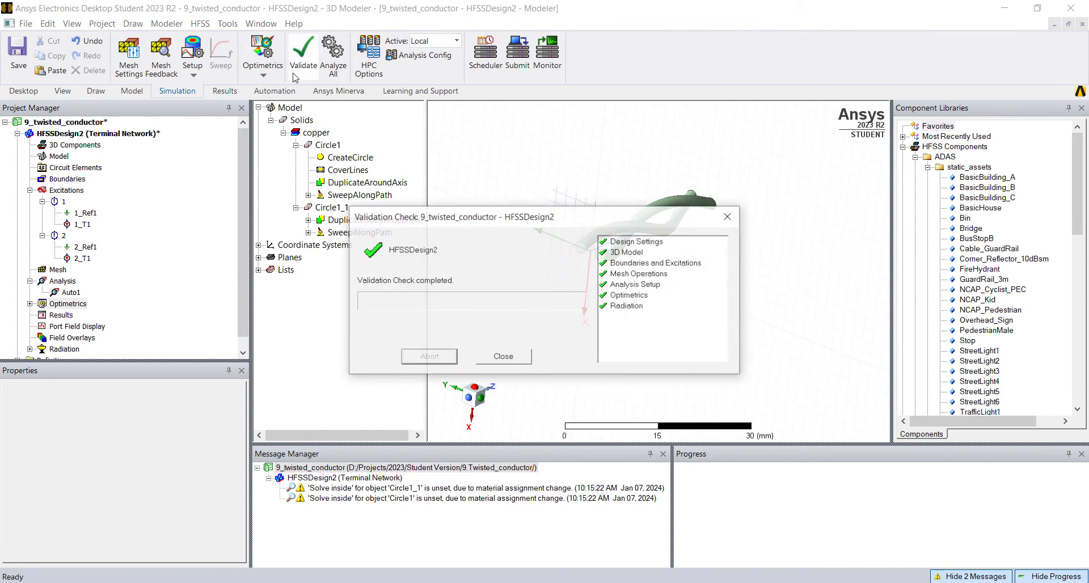
click(503, 356)
Step: Run the analysis of the parametric setup ParametricSetup1
double_click(41, 305)
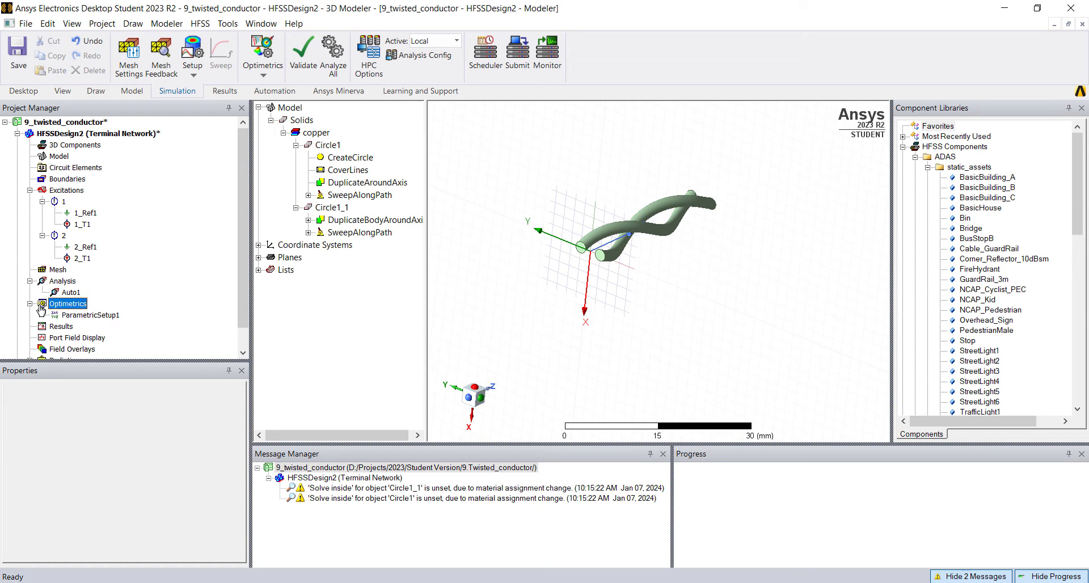
right_click(117, 318)
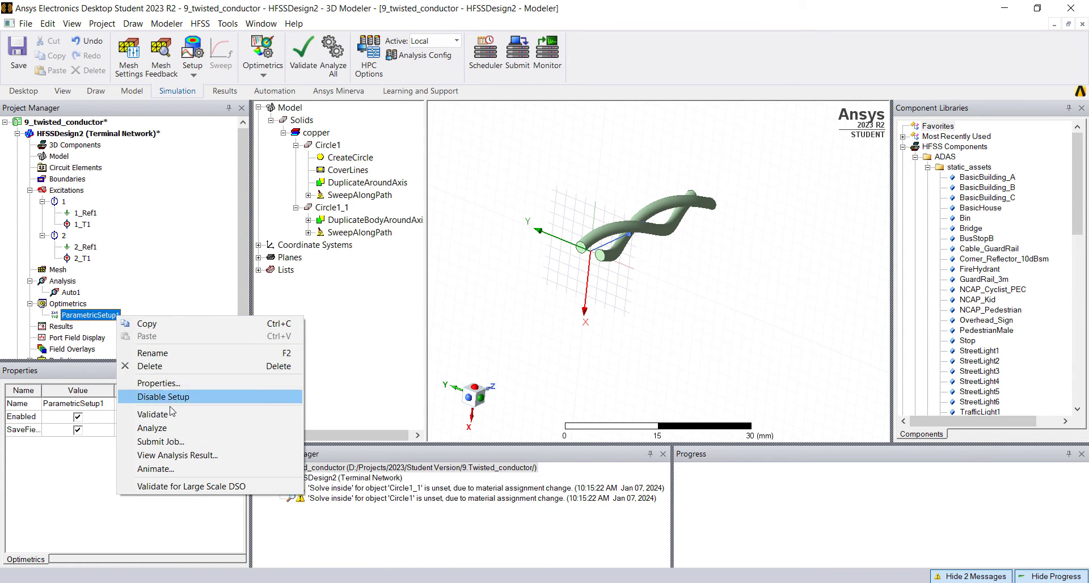
click(152, 428)
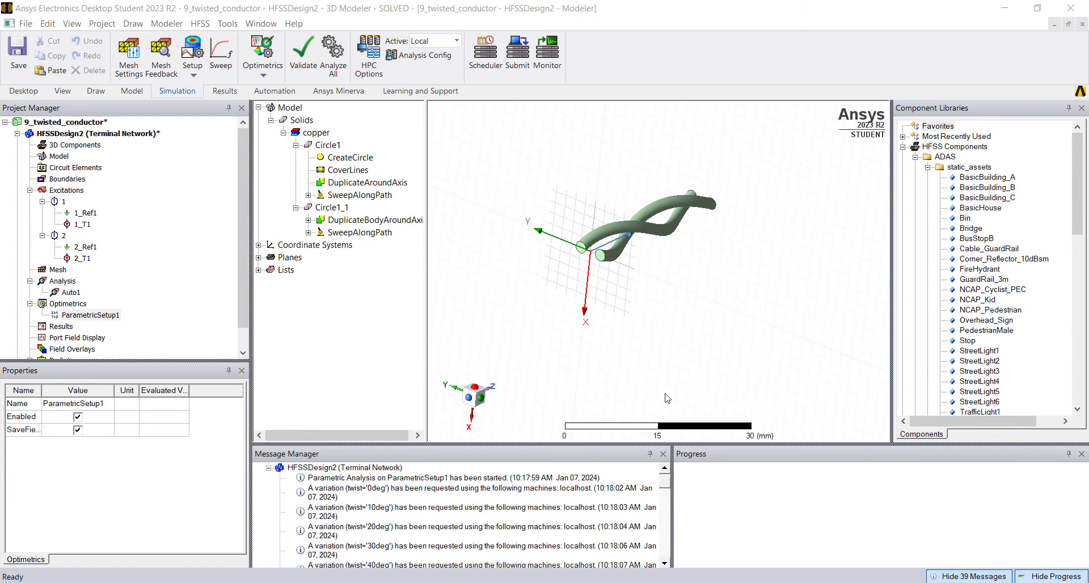
Step: Switch the selection mode to objects and select both twisted copper conductors
mouse_move(657, 278)
shift+mouse_down()
mouse_move(651, 340)
mouse_move(637, 280)
shift+mouse_up()
scroll(635, 309, up, 5)
scroll(637, 282, down, 2)
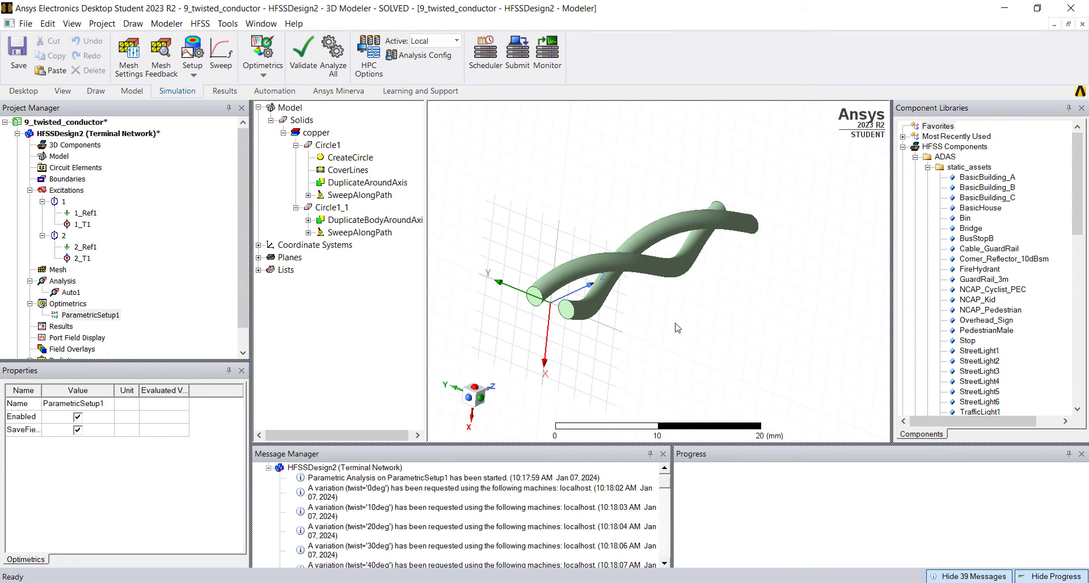
mouse_move(680, 325)
mouse_down()
mouse_move(578, 236)
mouse_move(695, 320)
mouse_move(672, 308)
mouse_up()
drag(765, 371, 527, 226)
right_click(669, 256)
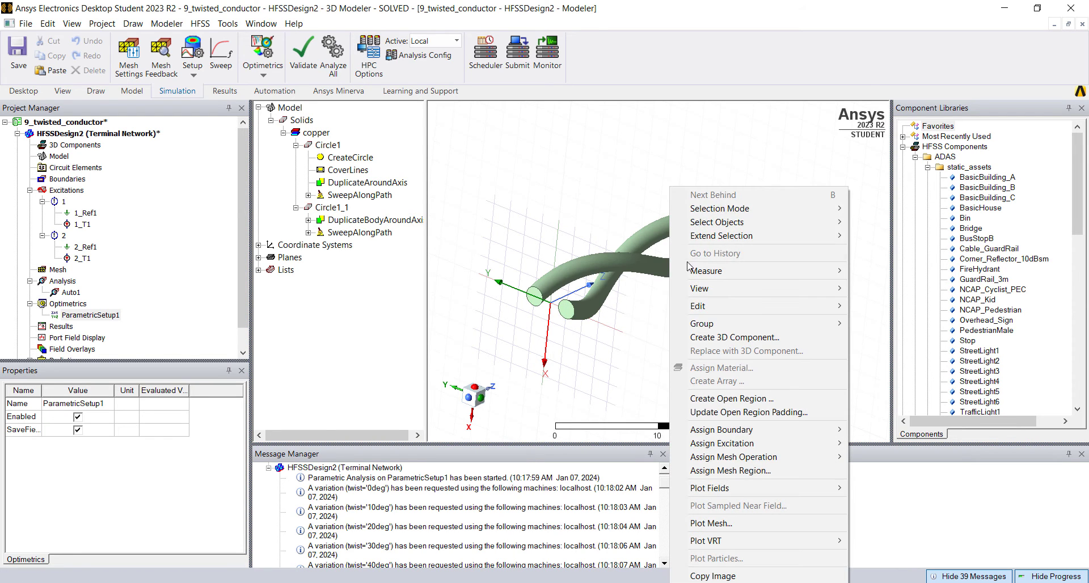
mouse_move(748, 214)
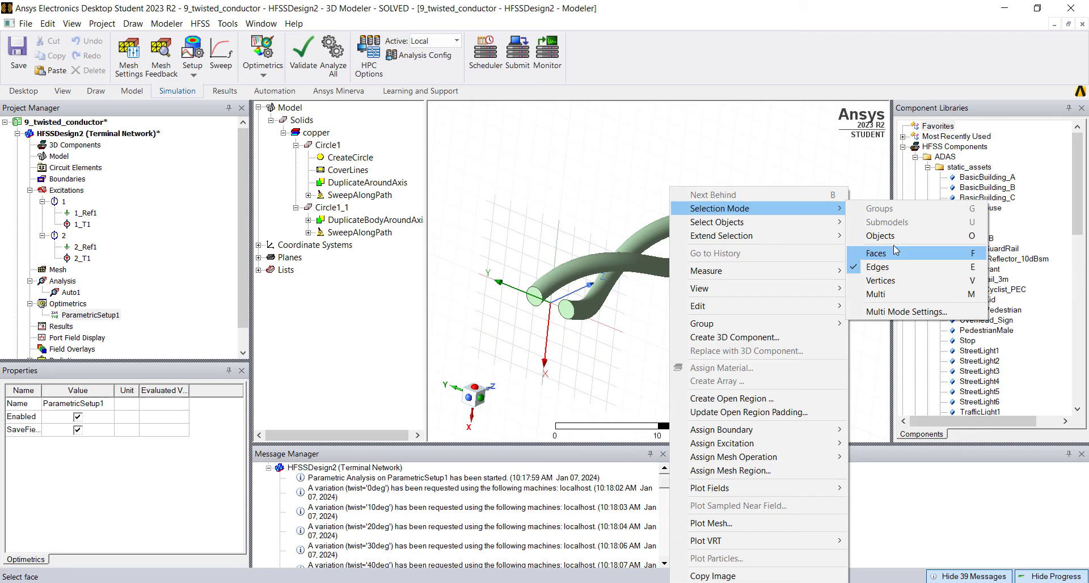
click(882, 236)
key(ctrl+a)
Step: Plot the Mag_H field on both selected conductors for the Auto1 LastAdaptive solution at 5GHz and 0deg phase
right_click(628, 348)
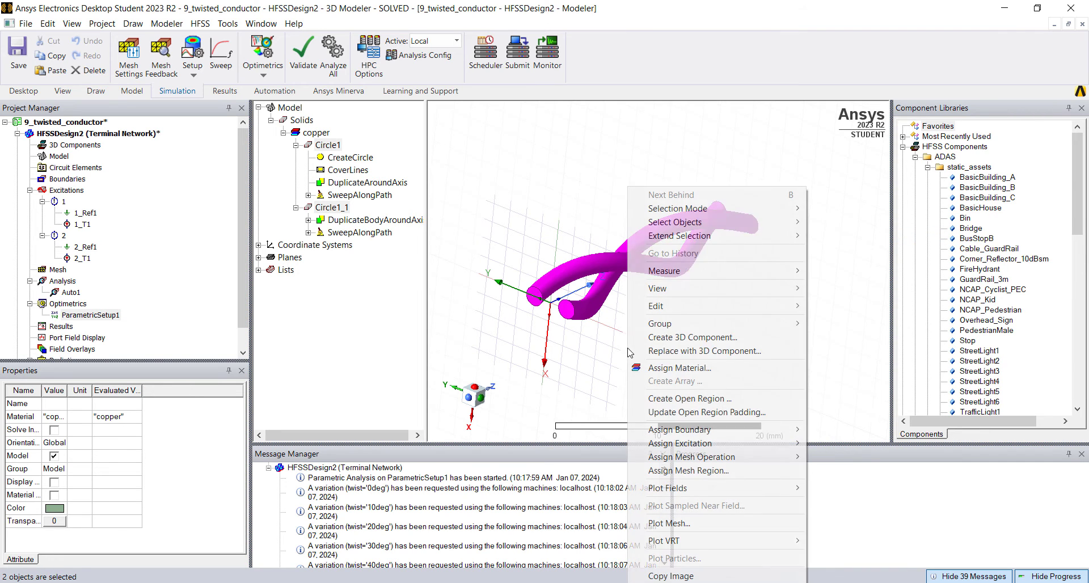
mouse_move(758, 492)
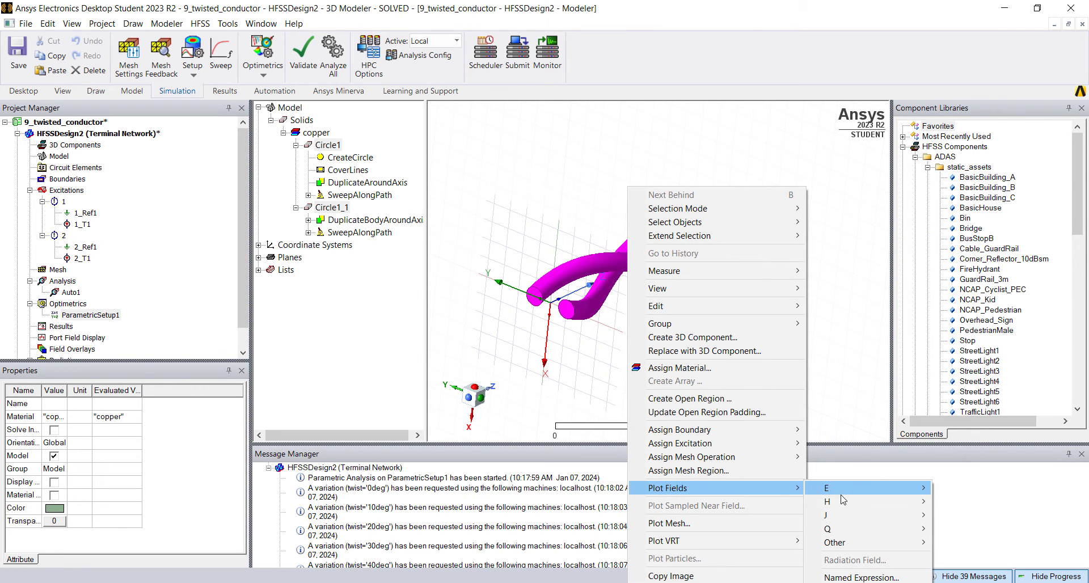
mouse_move(844, 502)
click(959, 503)
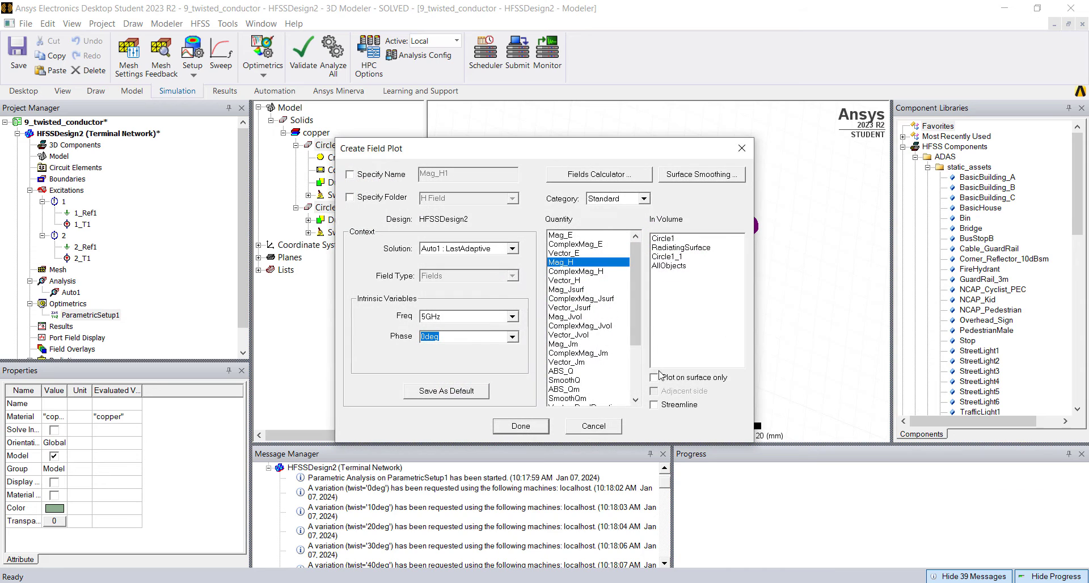
click(520, 426)
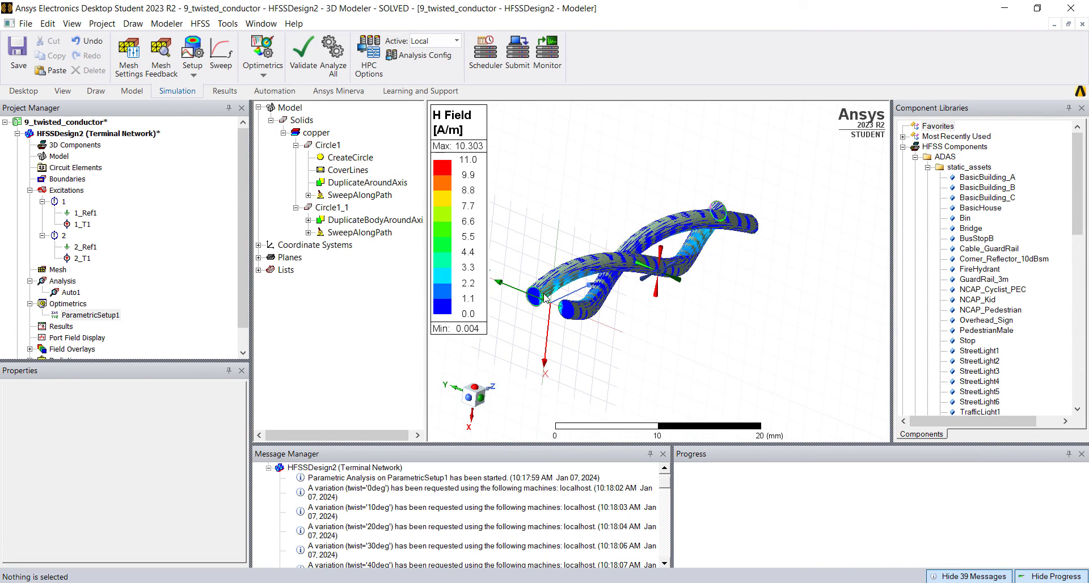
drag(673, 335, 578, 241)
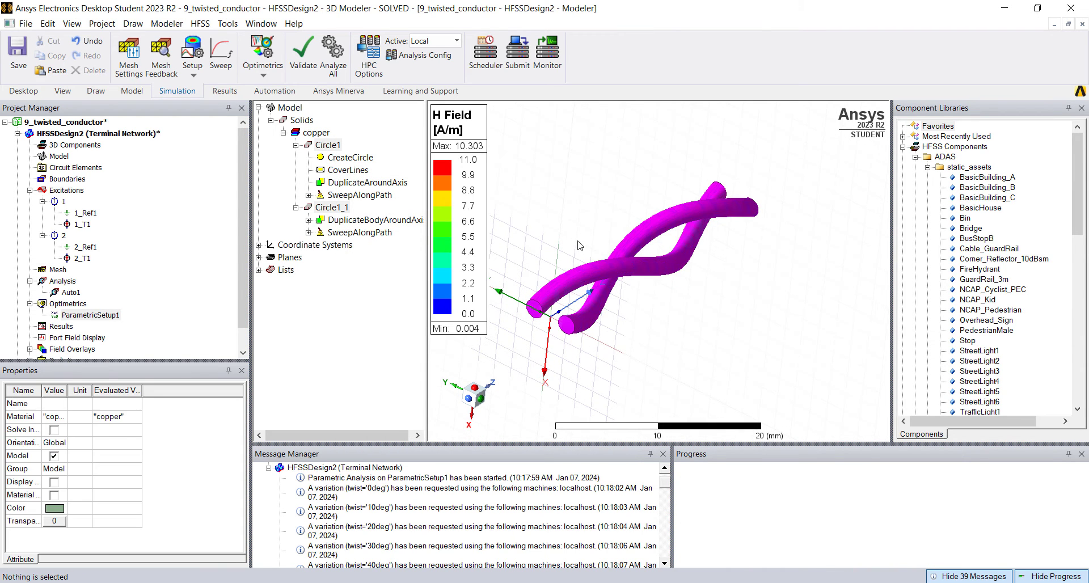
click(720, 314)
alt+drag(660, 270, 626, 269)
Step: Set the H Field plot's color scale to use limits with a maximum of 1 A/m
double_click(454, 221)
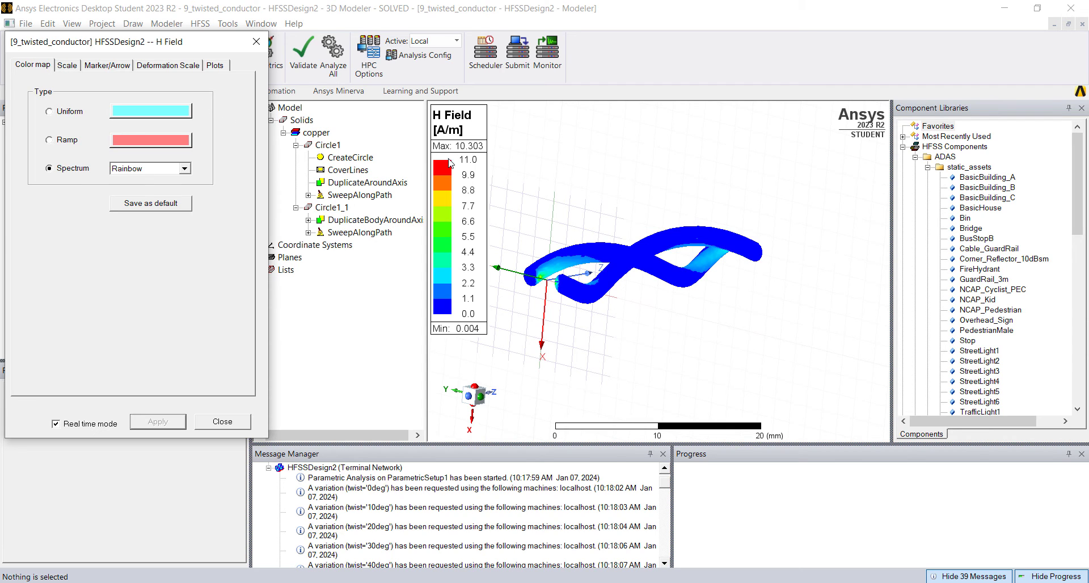
click(67, 66)
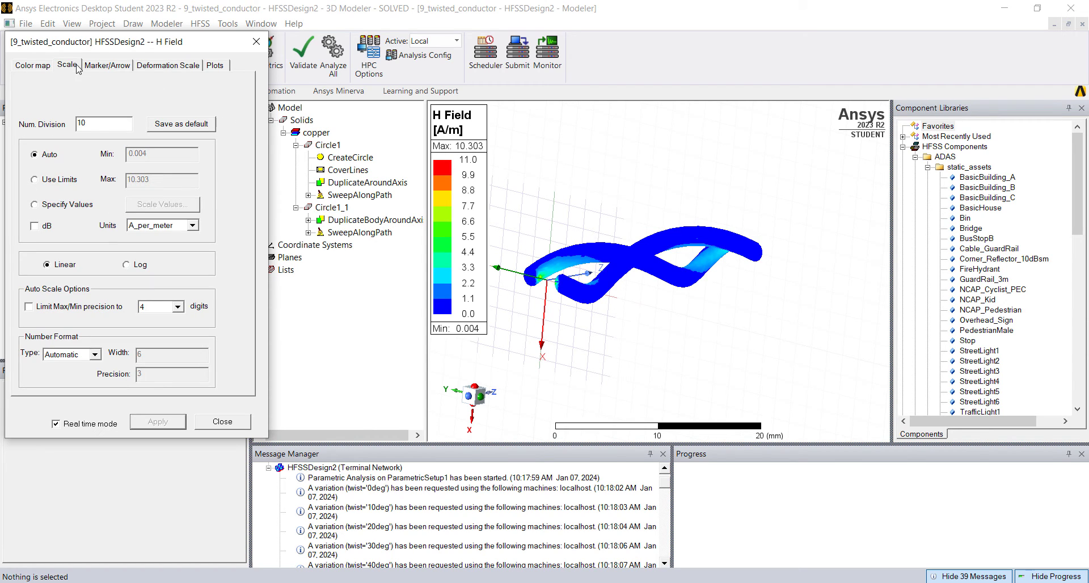
click(63, 181)
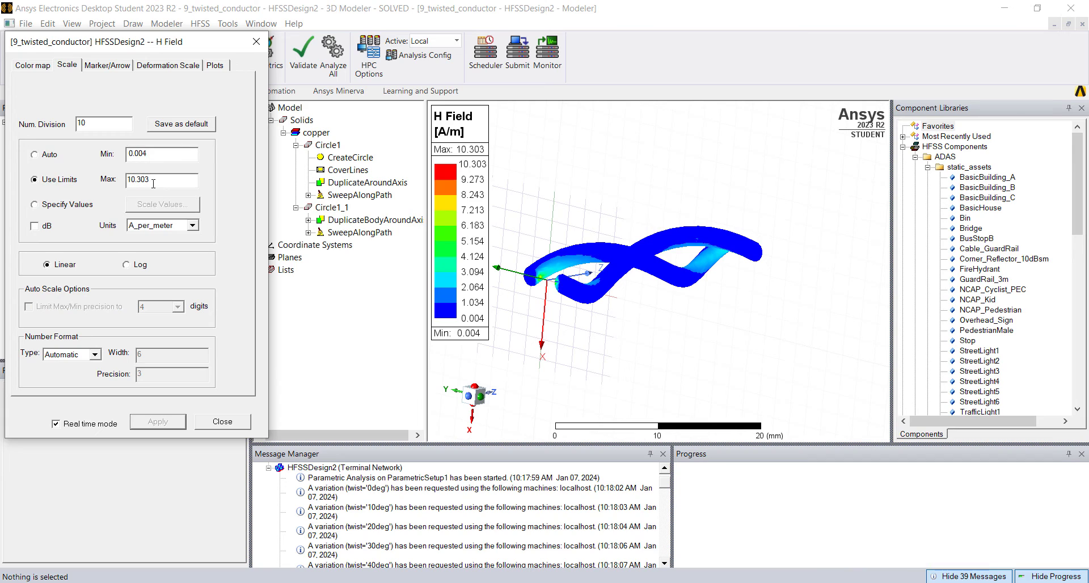
drag(150, 180, 1, 173)
text(1)
click(157, 422)
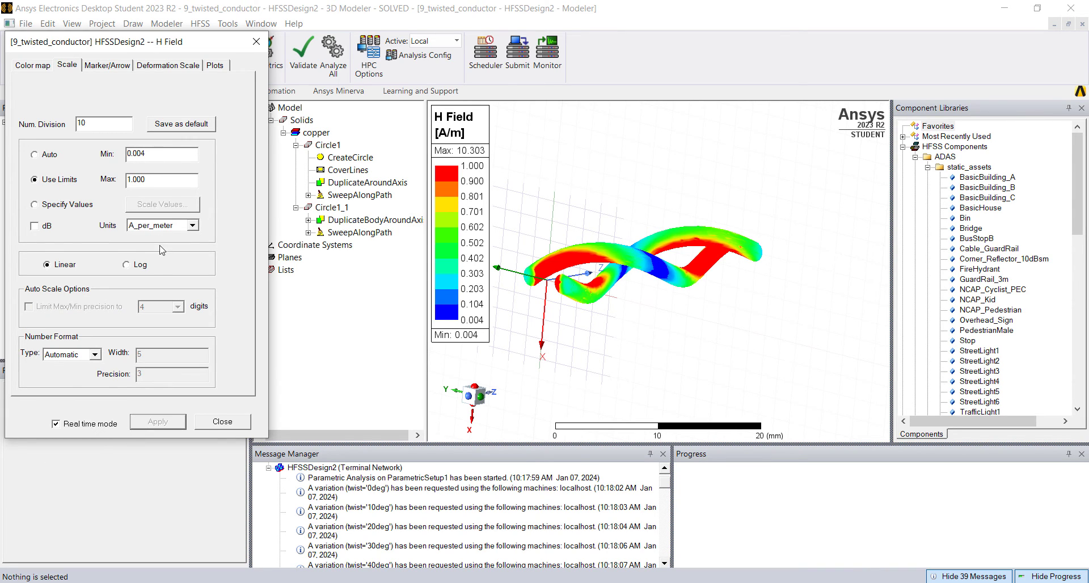
Step: Try a maximum of 3 A/m for the H Field color scale
drag(168, 181, 22, 176)
text(3)
key(Tab)
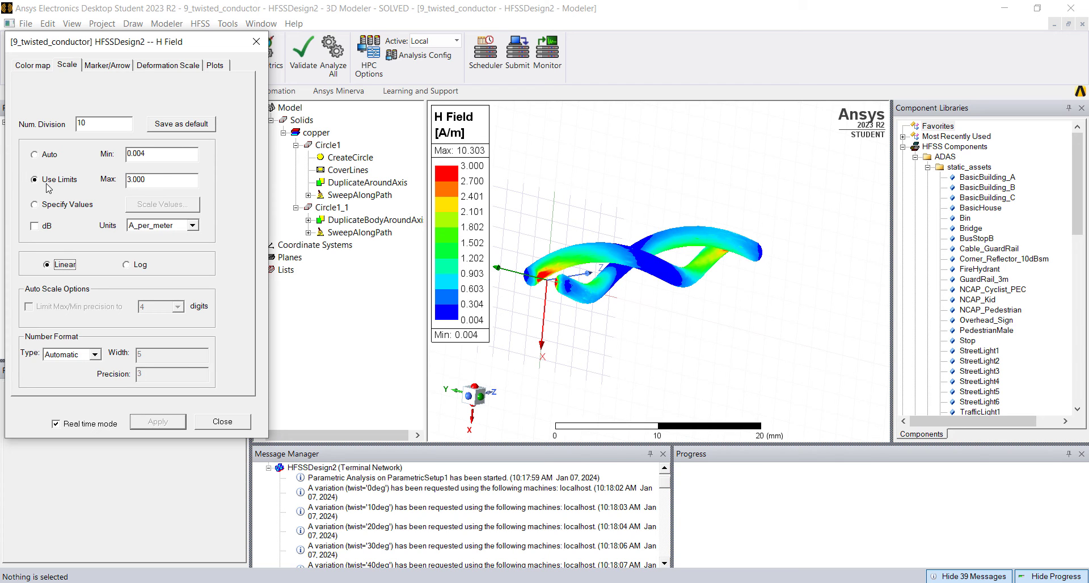
Step: Set the H Field color scale's maximum to 2 A/m and close the plot settings
double_click(149, 180)
text(2)
key(Return)
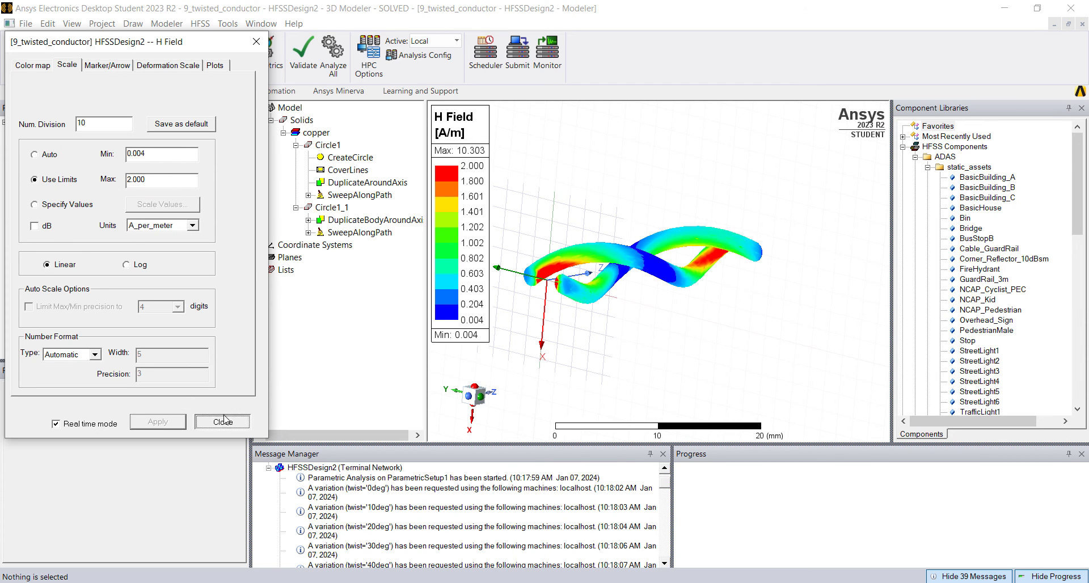
click(222, 422)
Step: Animate the field overlay over the twist variable using the existing Animation1 setup and raise the playback speed
mouse_move(612, 331)
alt+mouse_down()
mouse_move(624, 376)
mouse_move(622, 301)
mouse_move(610, 336)
alt+mouse_up()
right_click(86, 350)
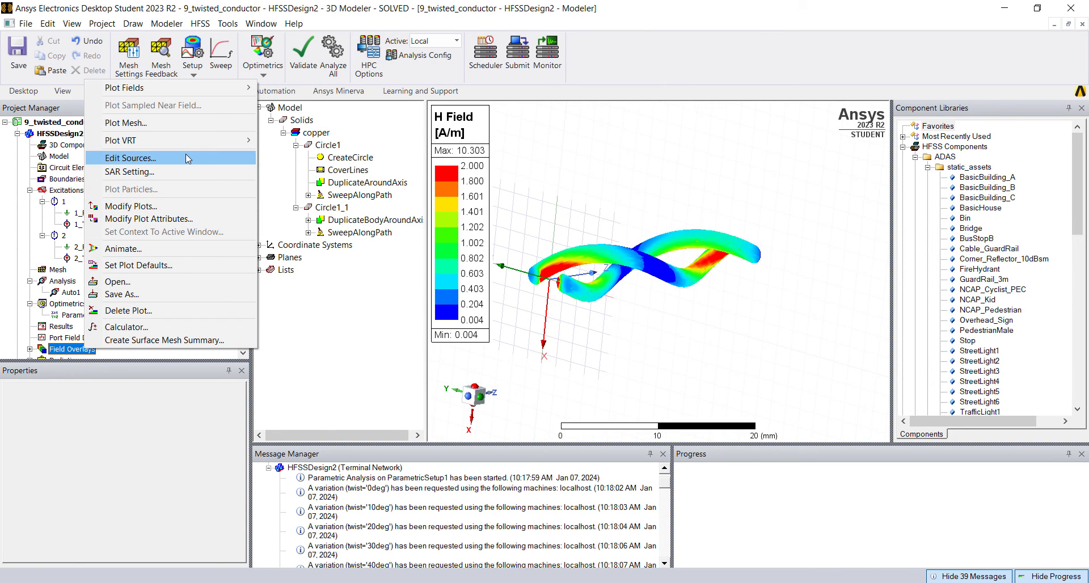
click(140, 252)
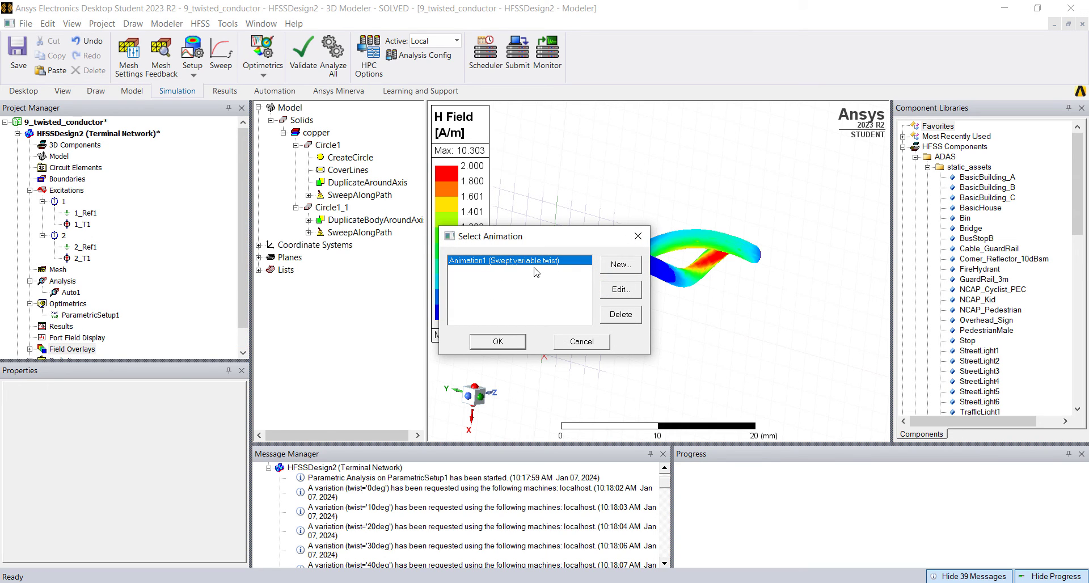
click(619, 290)
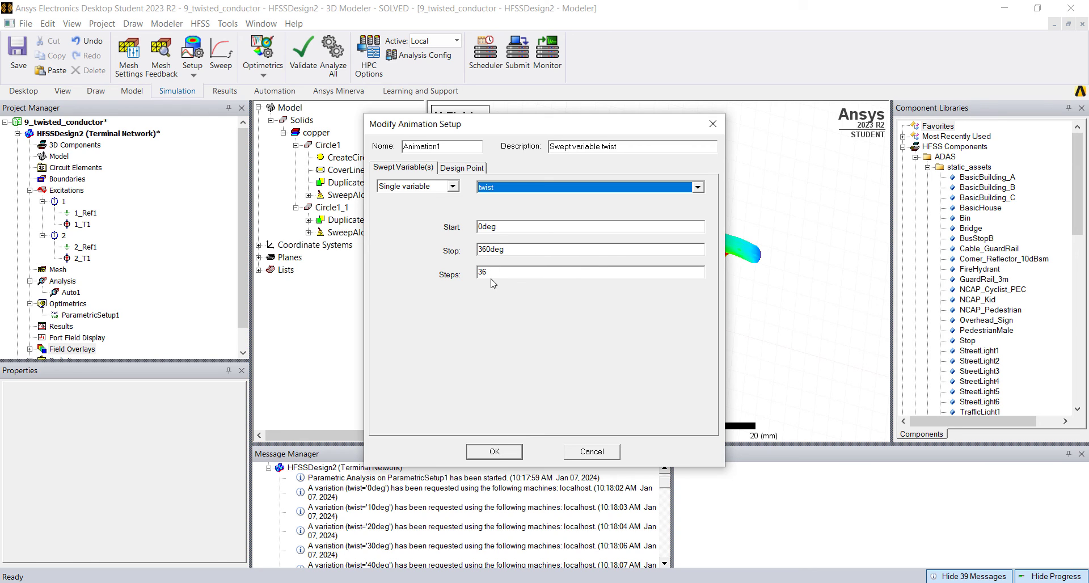
click(494, 453)
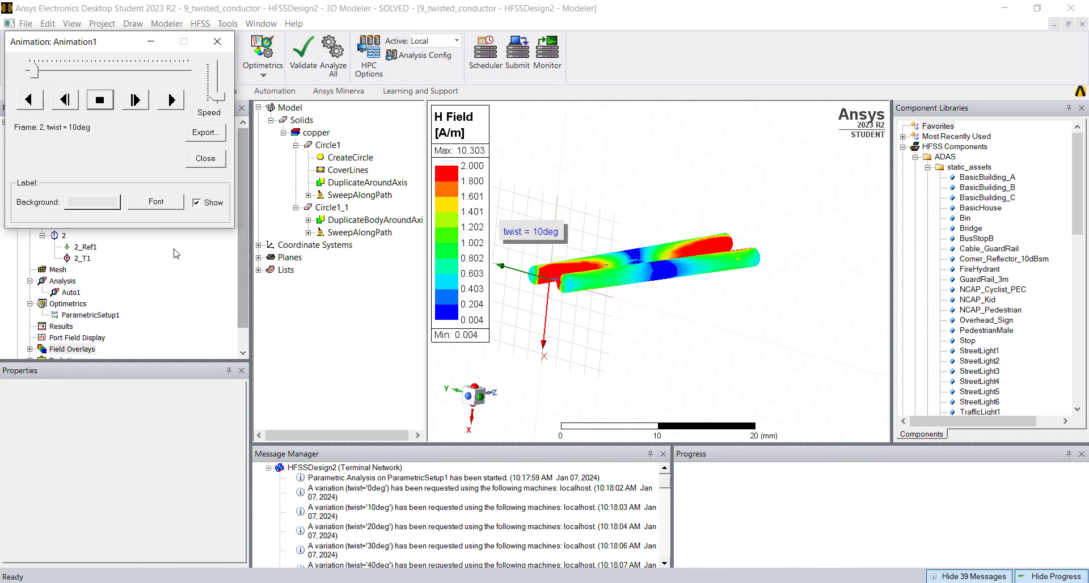
drag(217, 100, 217, 68)
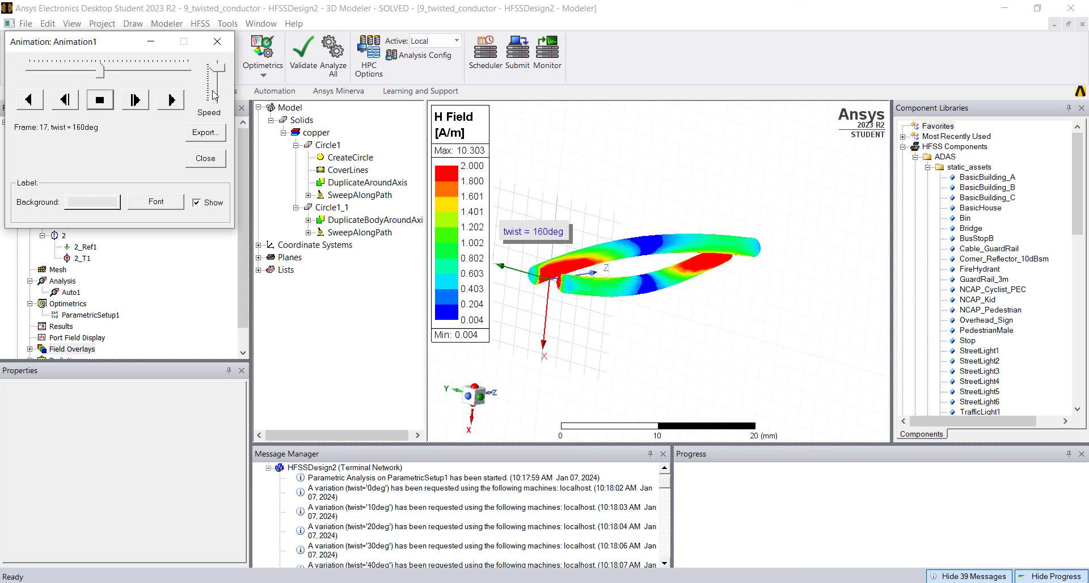